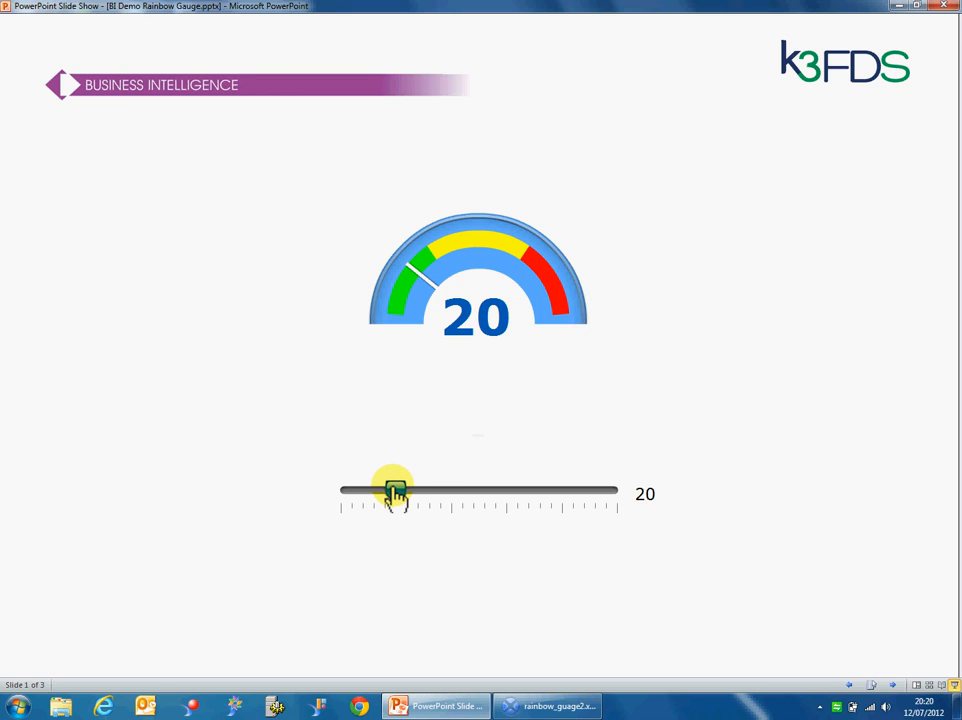
Move the slider on the sample rainbow gauge slide to 24 to see how the needle responds
mouse_move(393, 490)
mouse_down()
mouse_move(573, 490)
mouse_move(395, 490)
mouse_move(406, 490)
mouse_up()
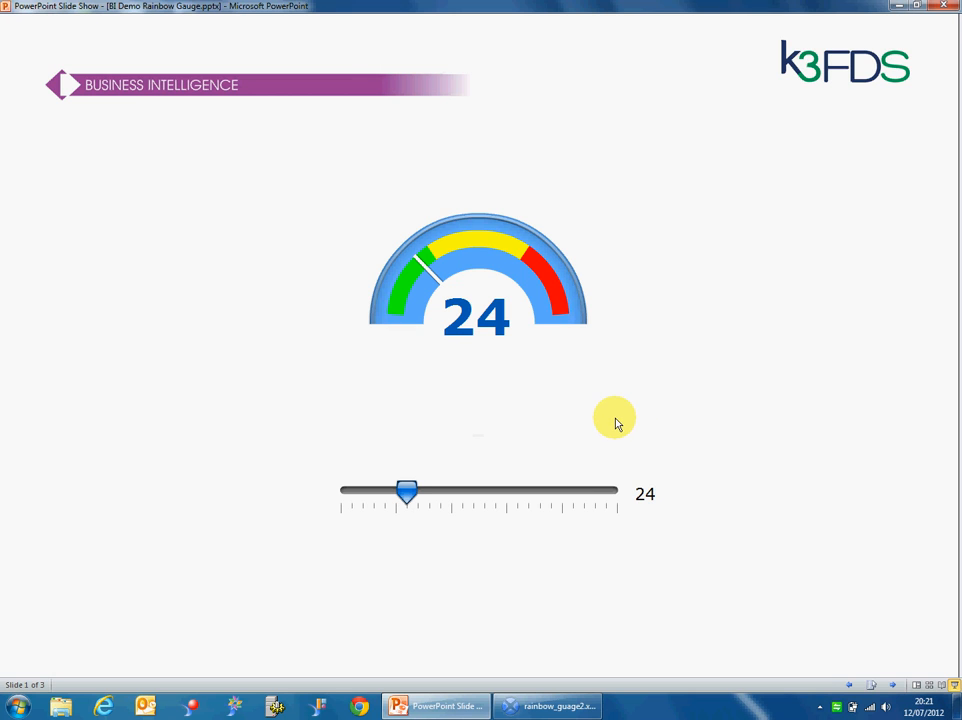
Switch to the rainbow_guage2 dashboard in Dashboard Design and apply the Aqua theme
click(549, 708)
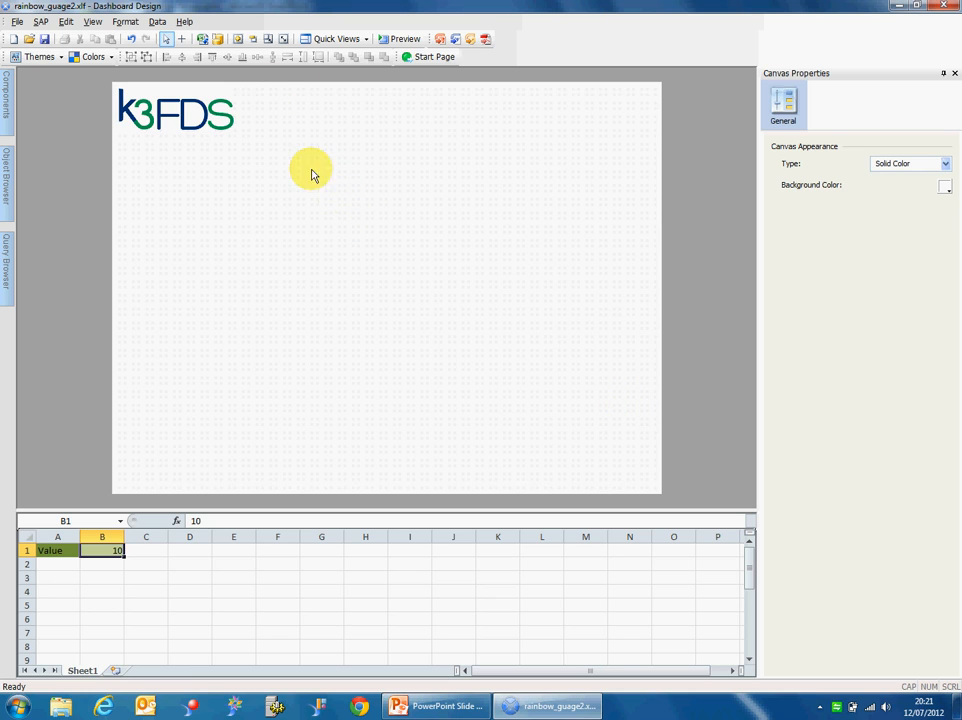
click(40, 56)
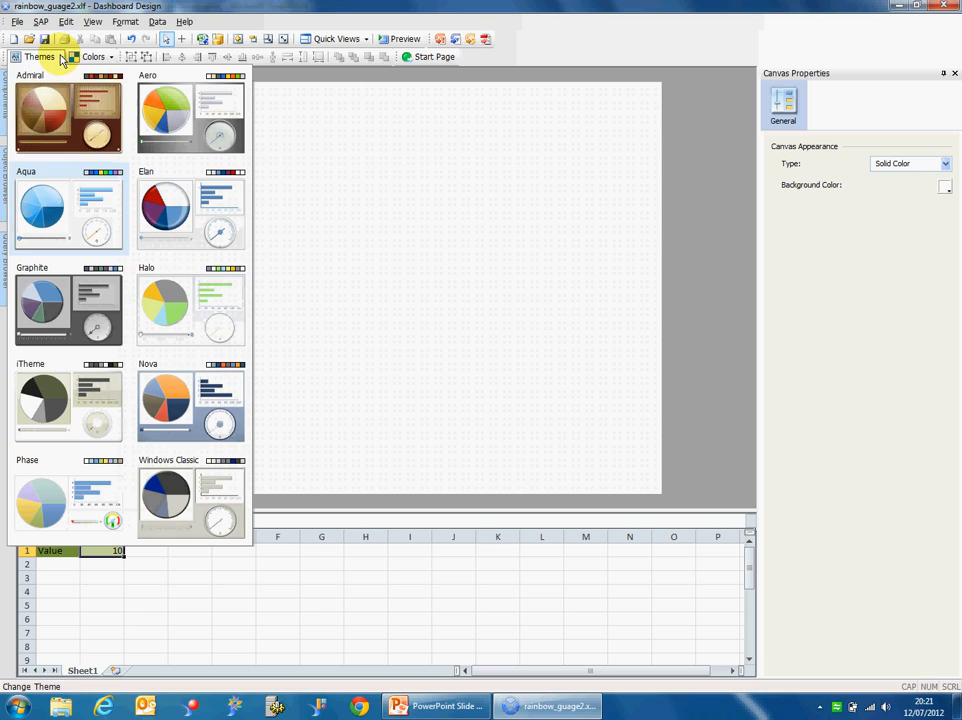
click(67, 198)
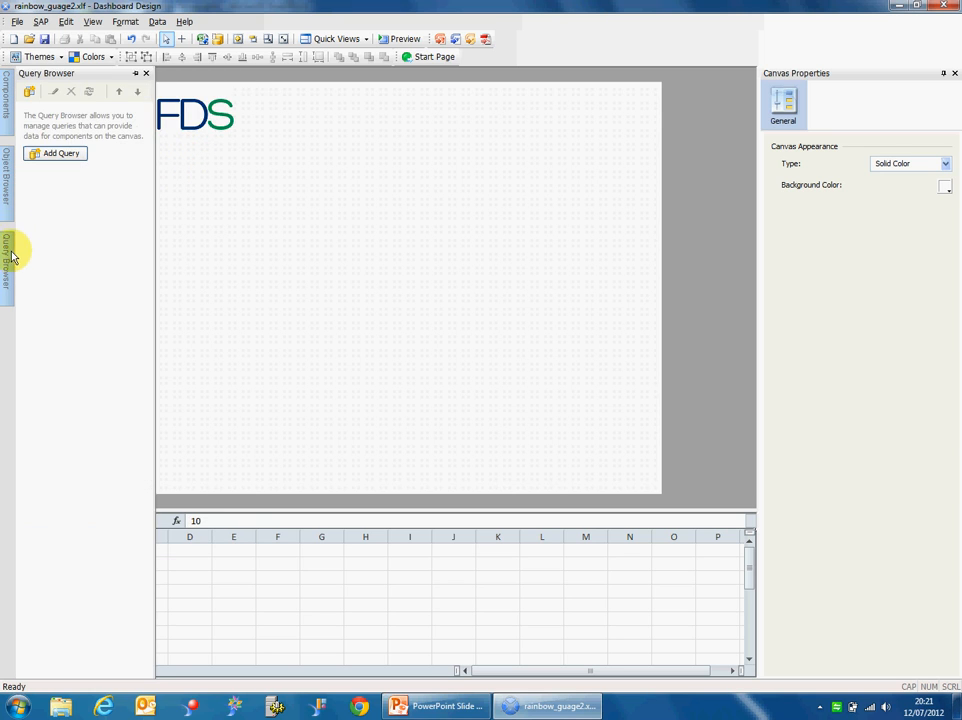
Add a Gauge2 component from the Single Value category to the upper middle of the canvas
click(9, 110)
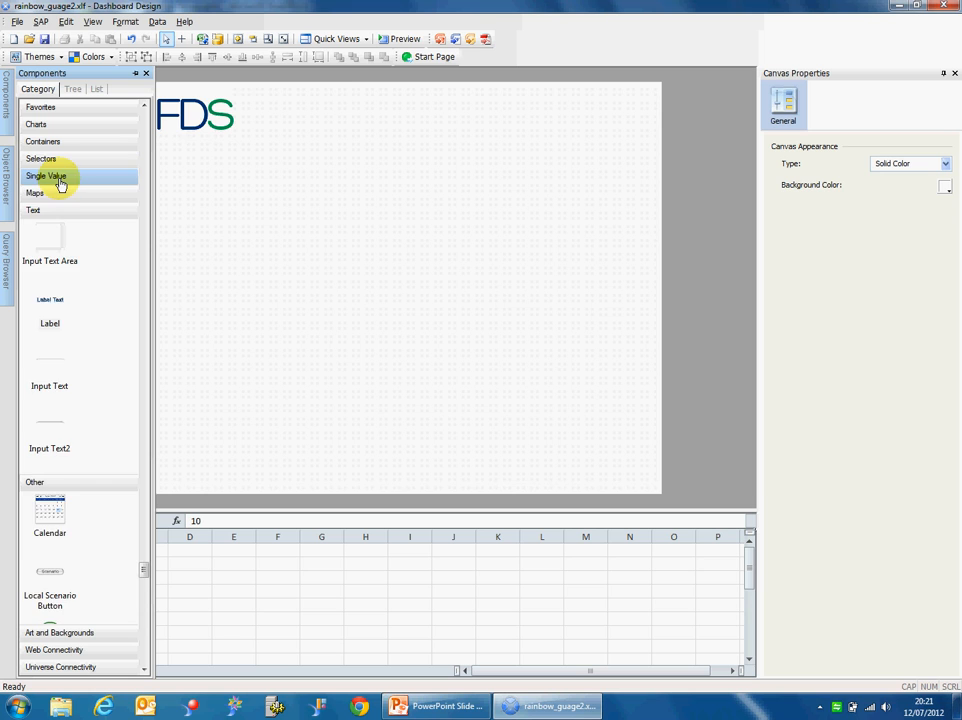
click(56, 176)
scroll(107, 355, down, 3)
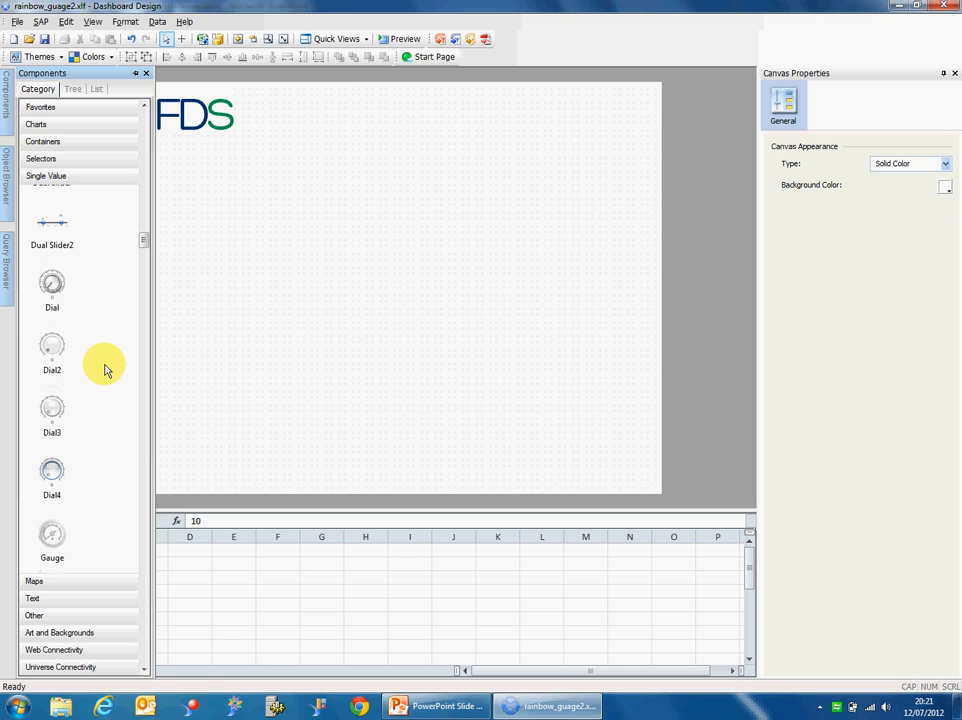
scroll(110, 360, down, 1)
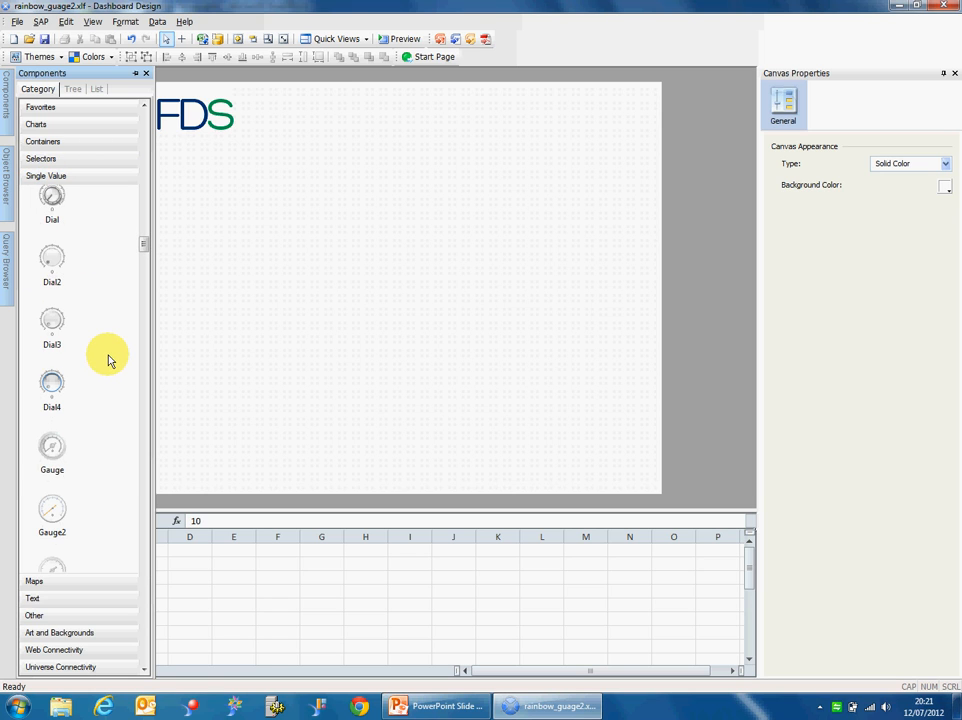
scroll(103, 473, down, 1)
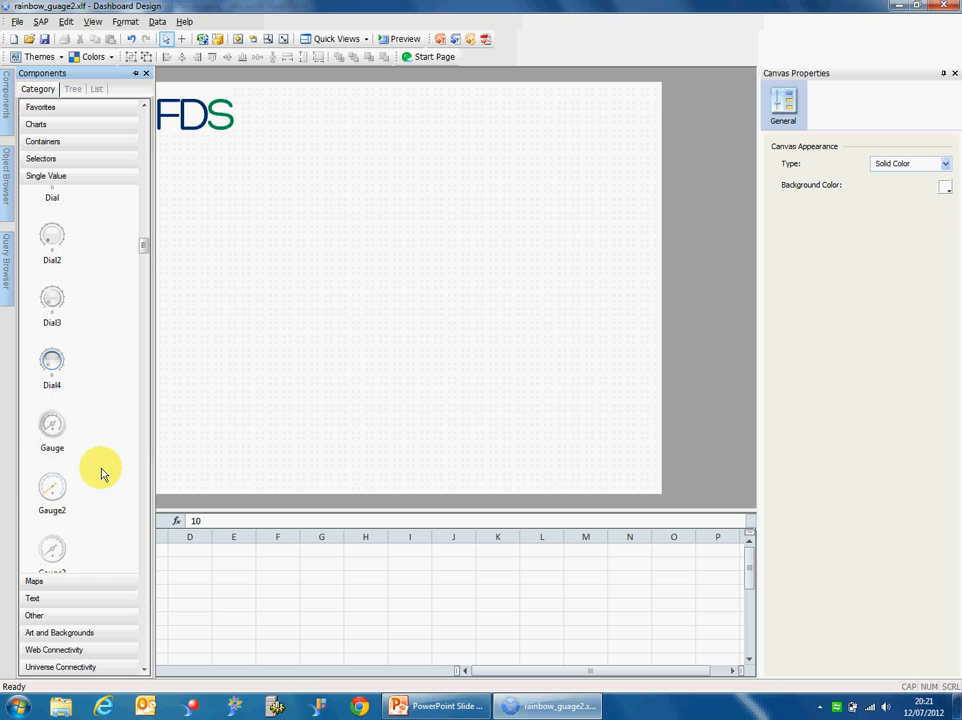
mouse_move(60, 490)
mouse_down()
mouse_move(275, 405)
mouse_move(357, 258)
mouse_move(318, 178)
mouse_move(318, 189)
mouse_up()
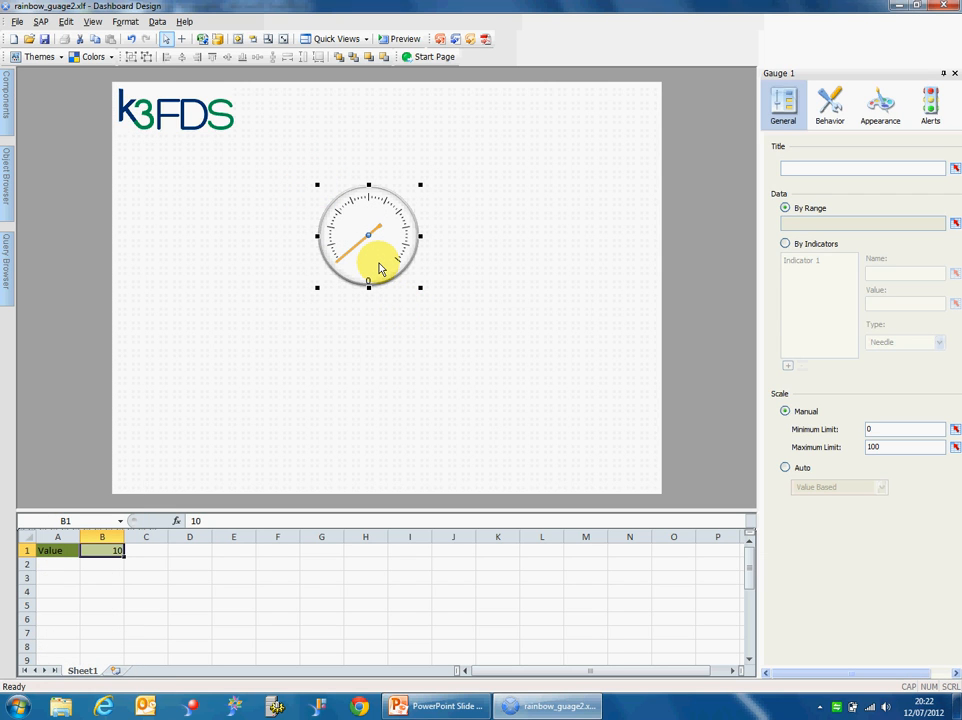
drag(380, 268, 387, 266)
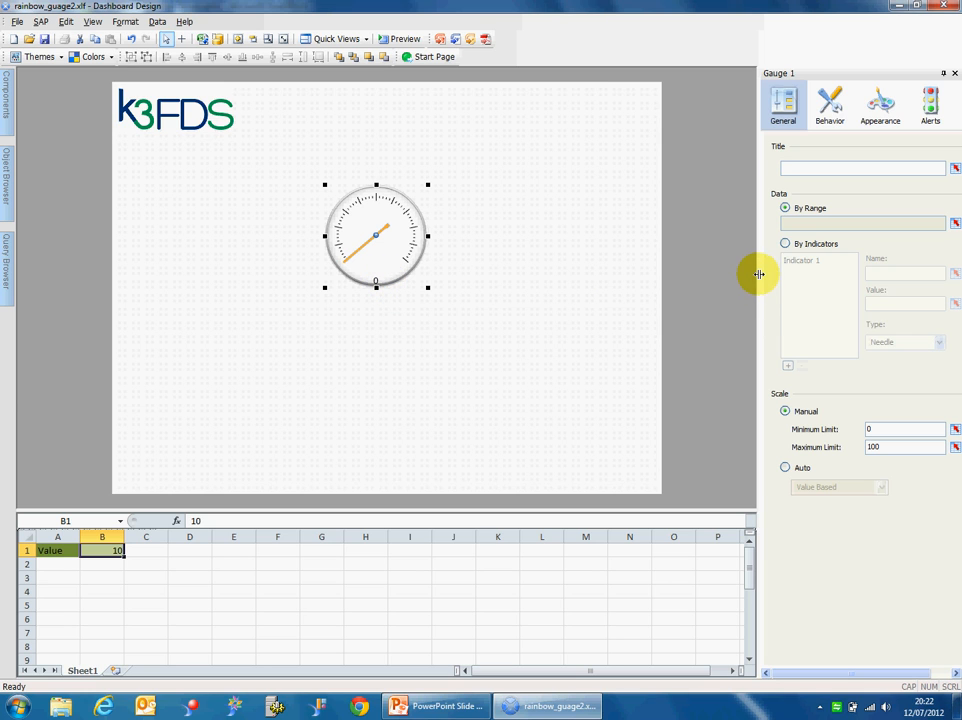
Widen the gauge's properties area and bind the gauge's data by range to Sheet1!$B$1
drag(759, 273, 719, 282)
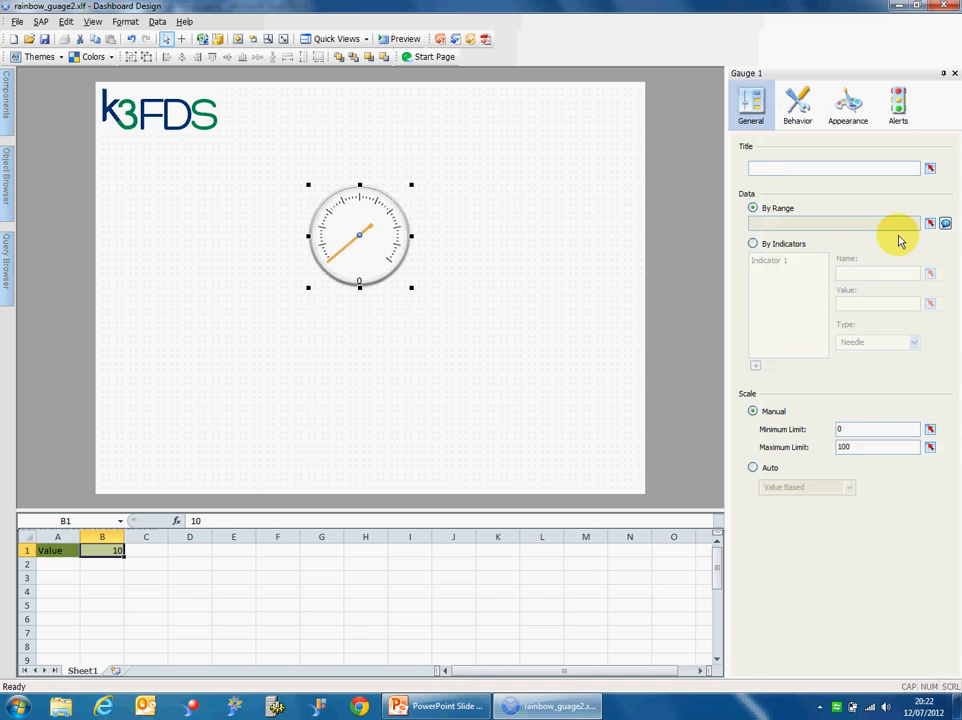
click(930, 223)
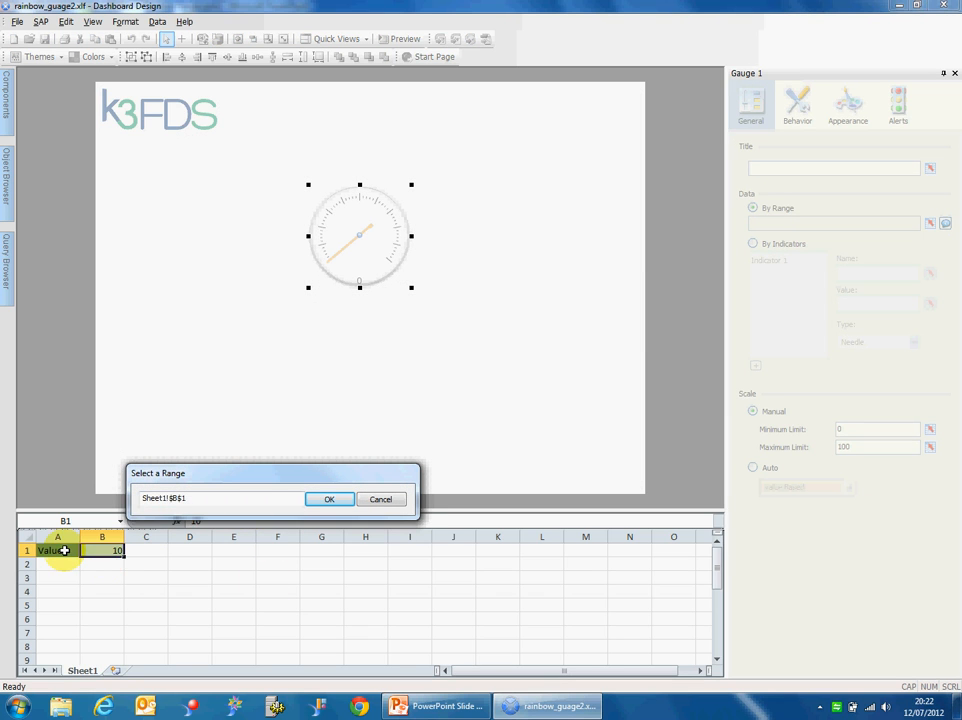
click(331, 498)
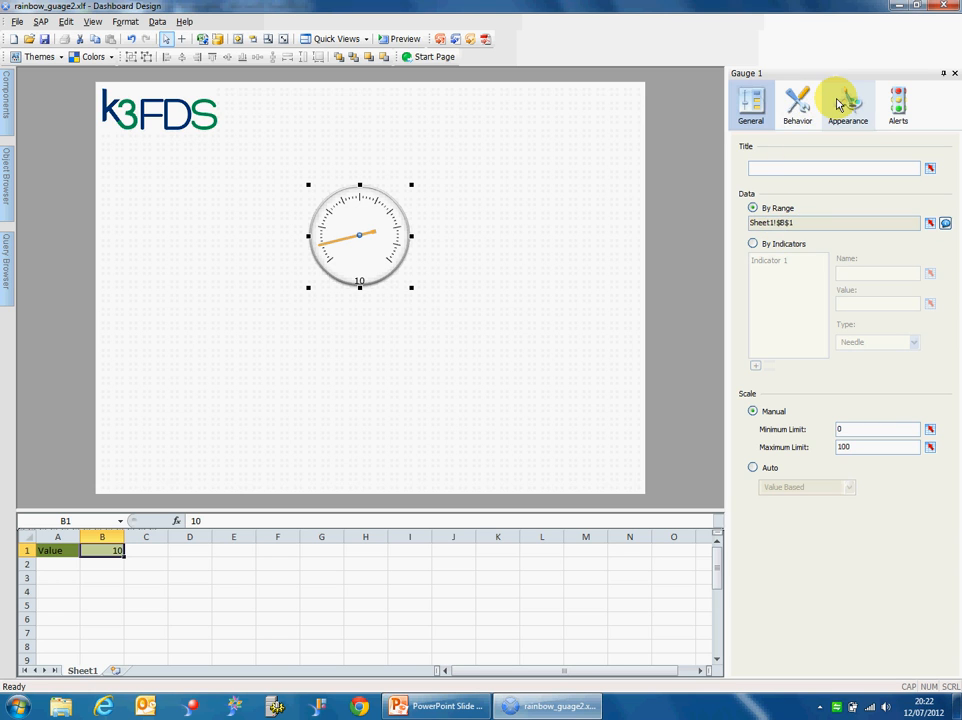
Turn off the gauge's ticks and set its radial definition to a minimum angle of -85 and a maximum of 85
click(798, 104)
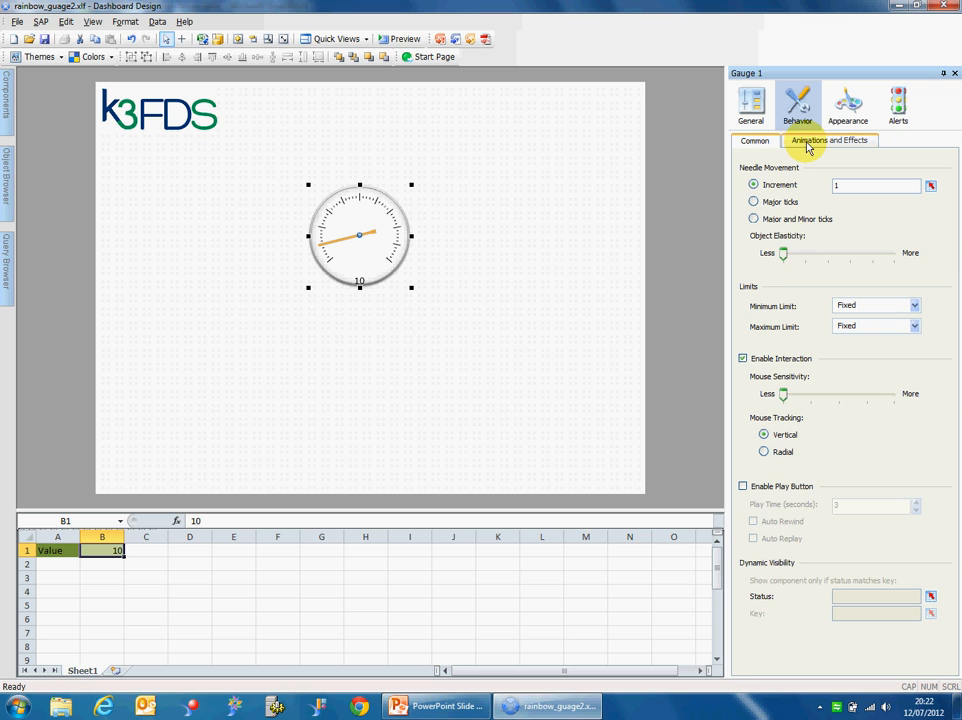
click(840, 100)
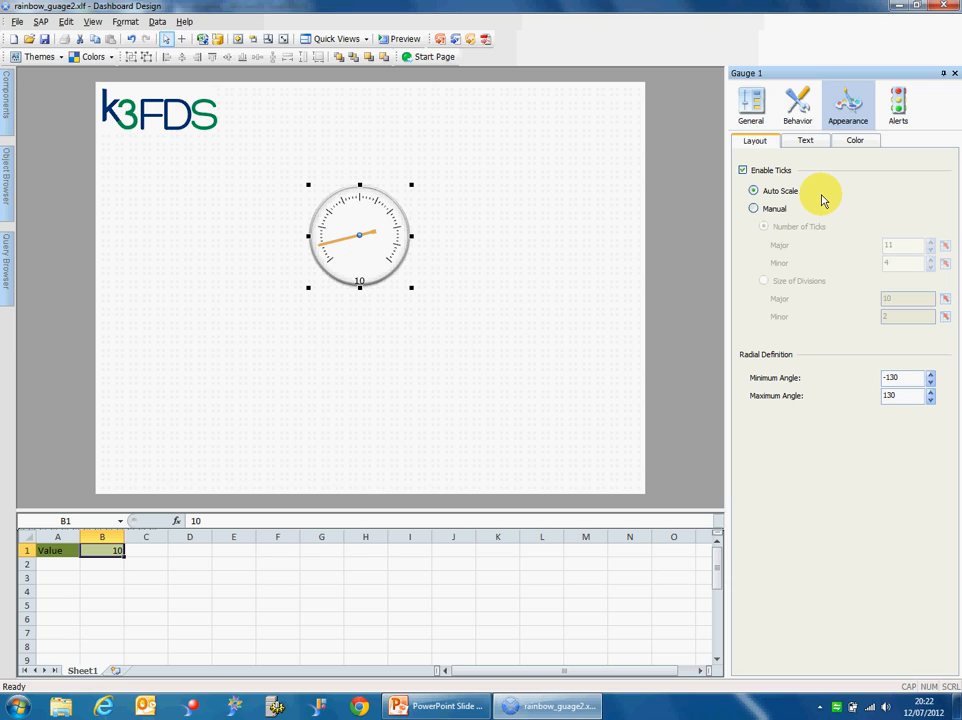
click(743, 171)
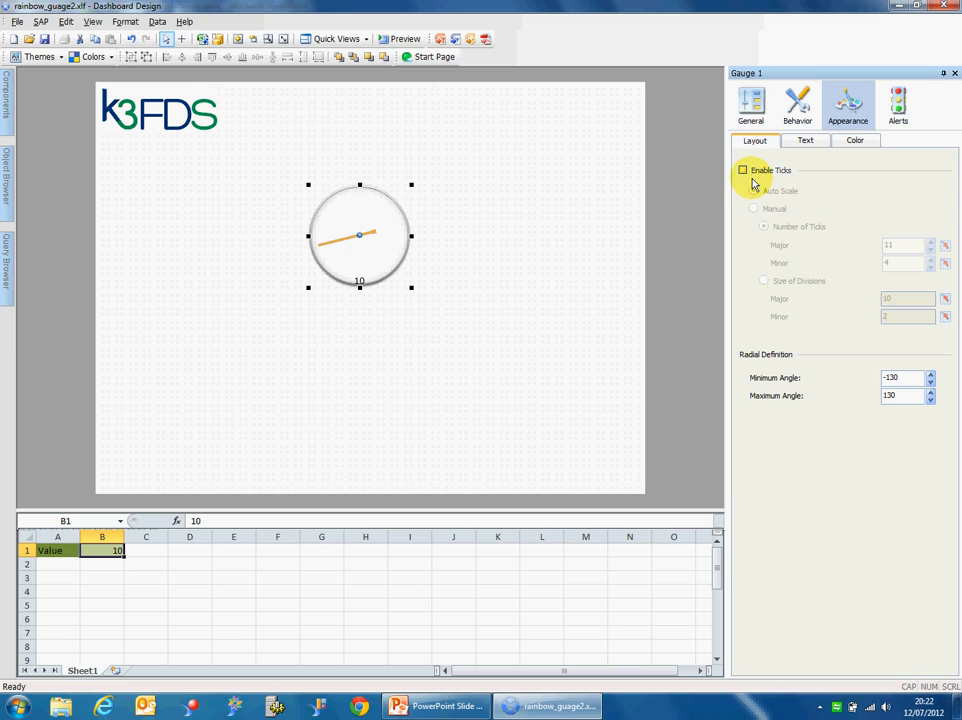
click(901, 376)
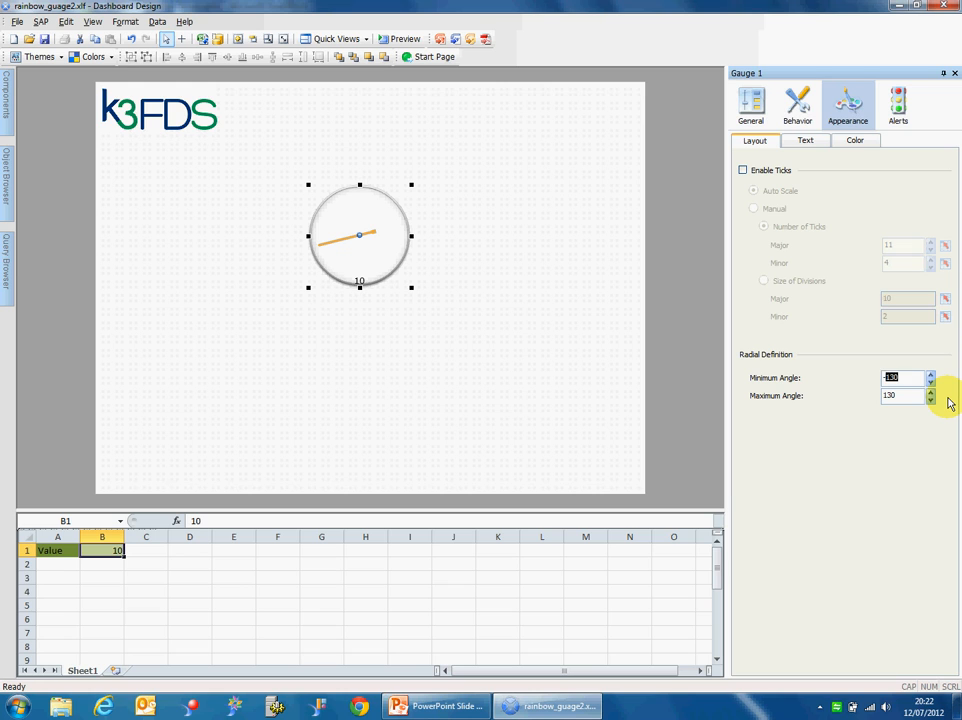
key(Tab)
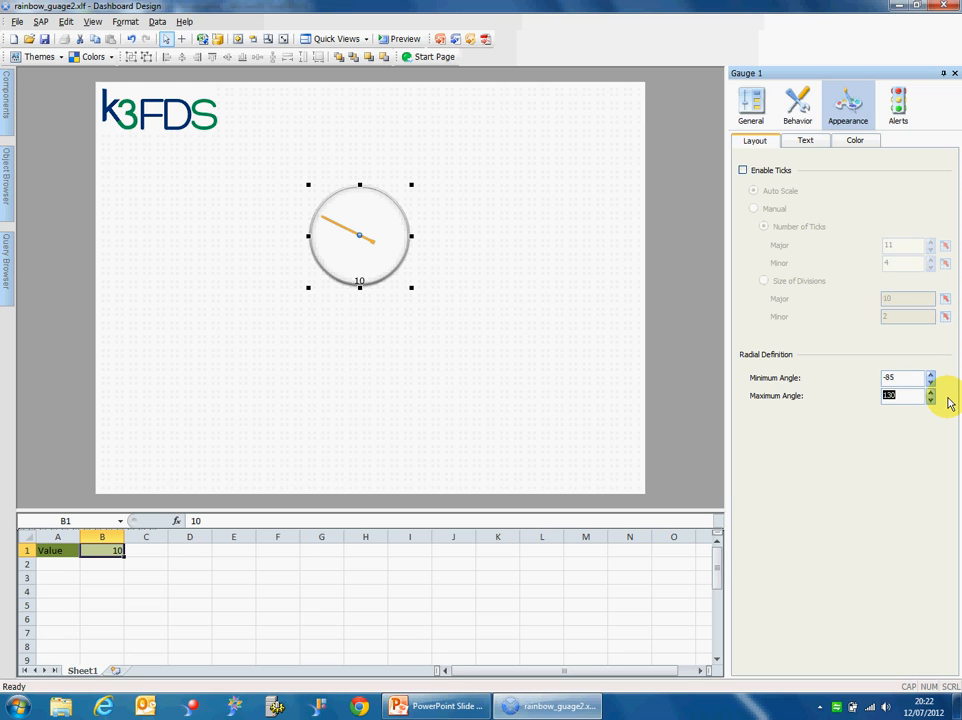
double_click(912, 395)
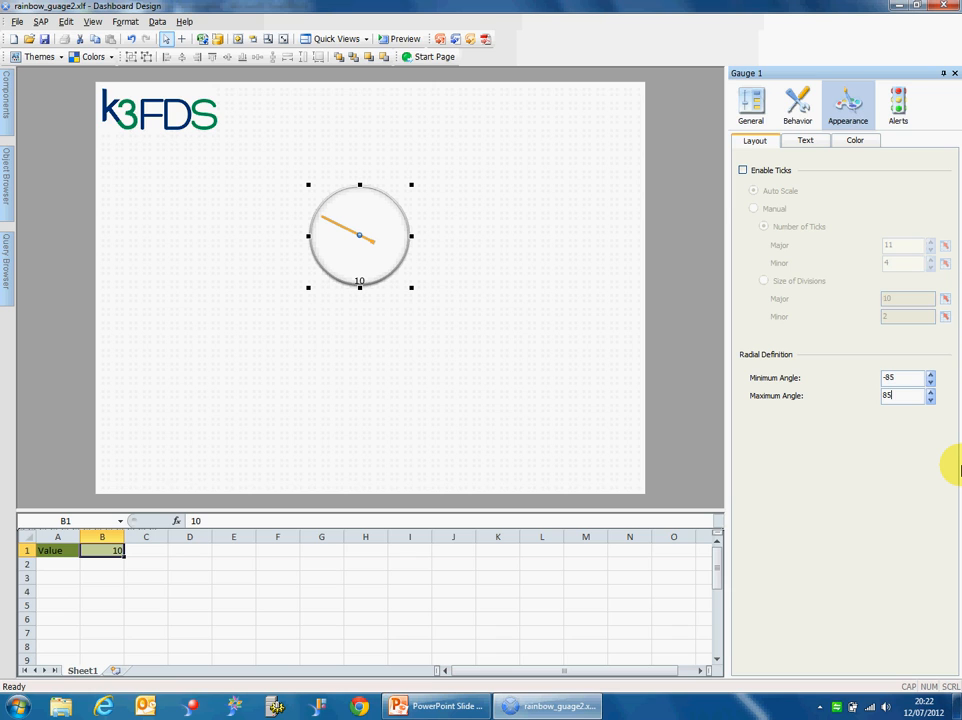
key(Return)
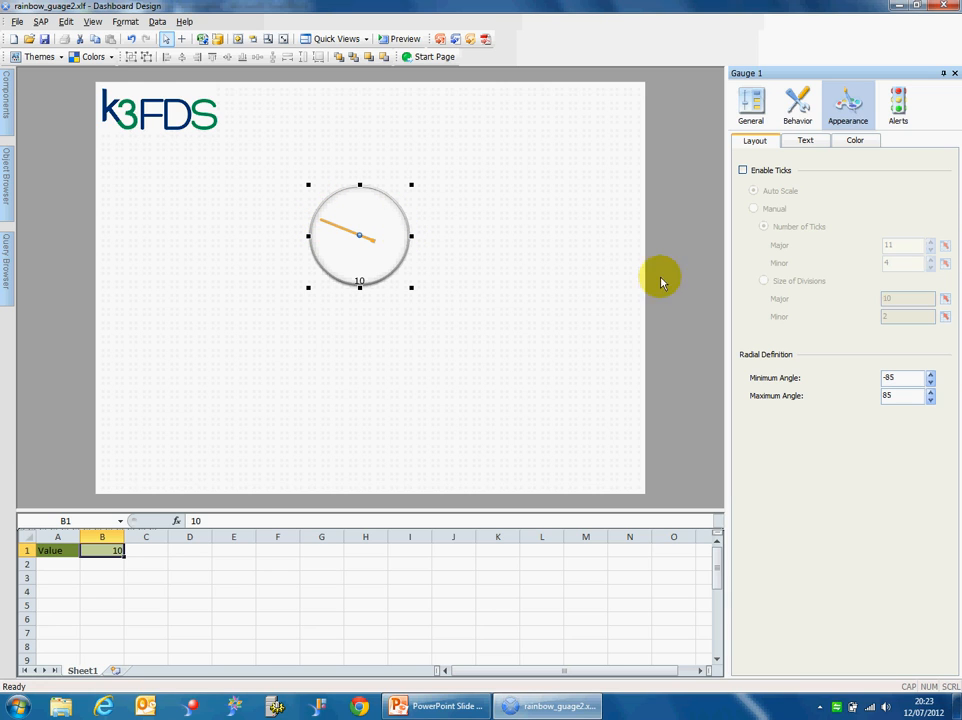
Set the fill color of the gauge's needle, Indicator 1, to white
click(848, 145)
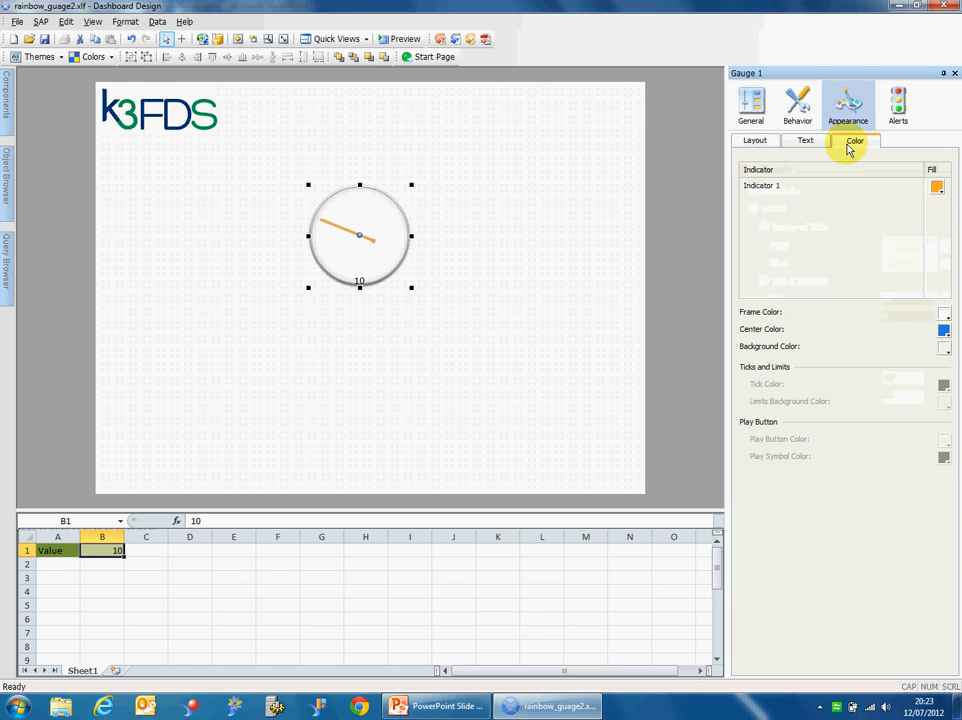
click(938, 189)
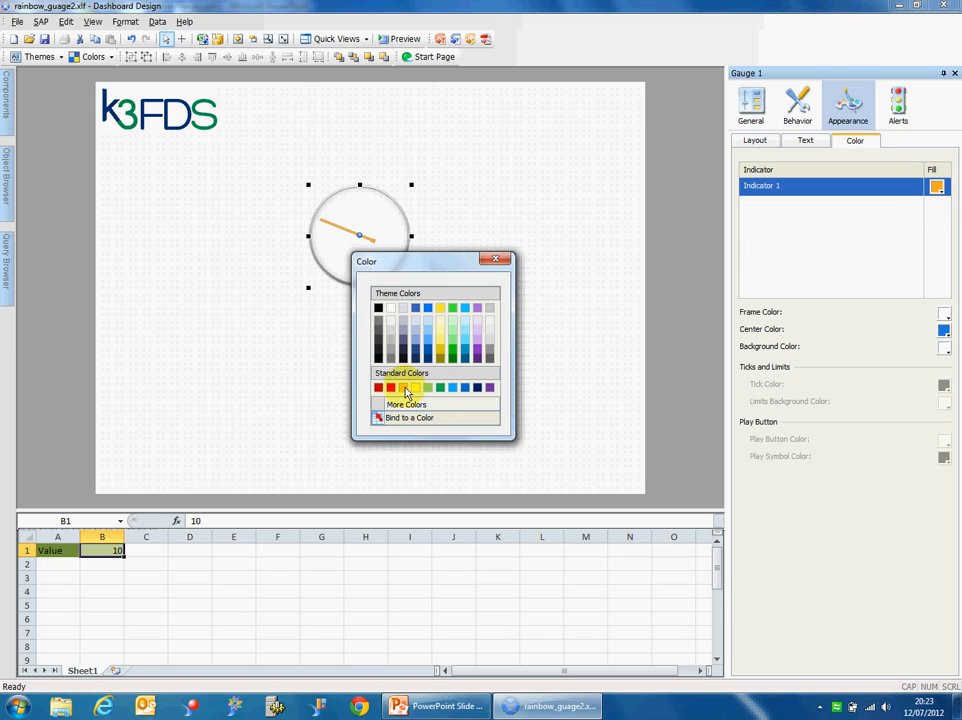
click(390, 309)
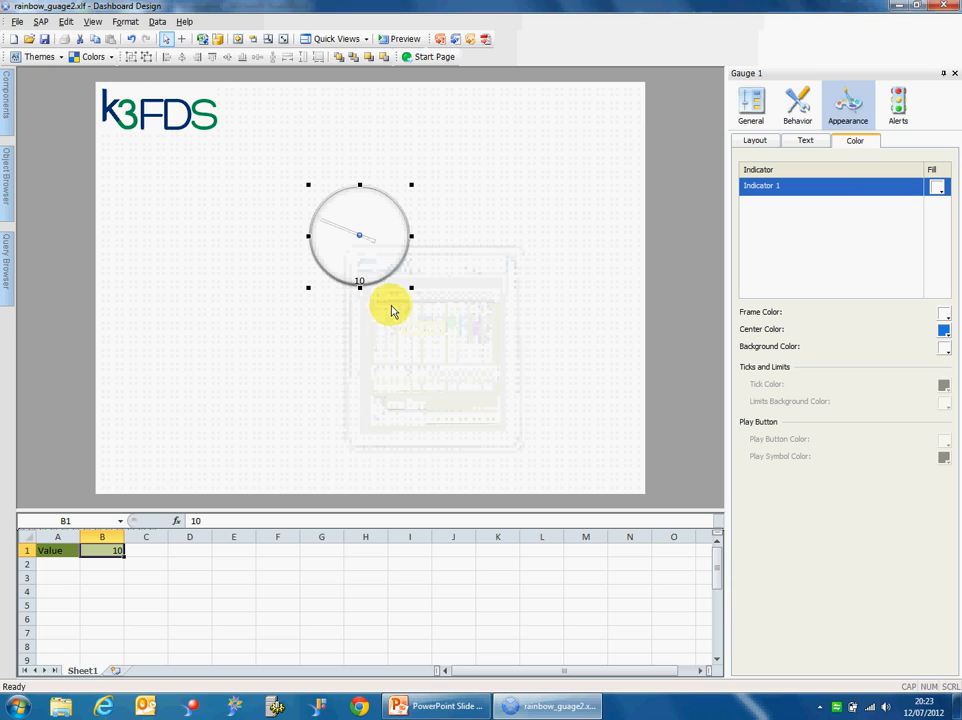
Set the gauge's frame color and background color to the same light blue theme shade
click(946, 327)
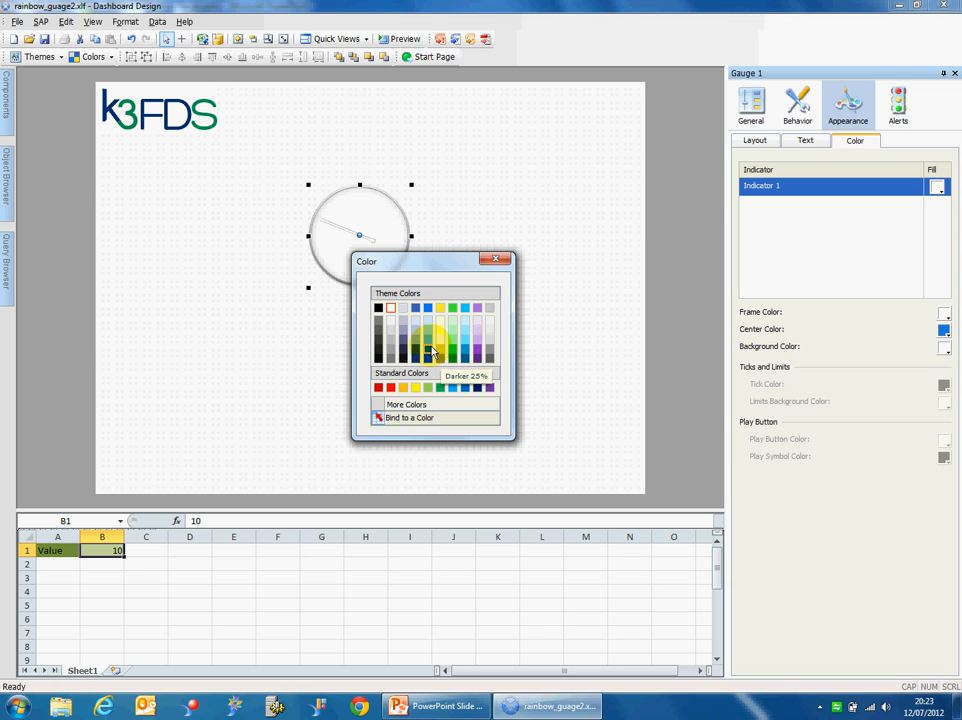
click(429, 346)
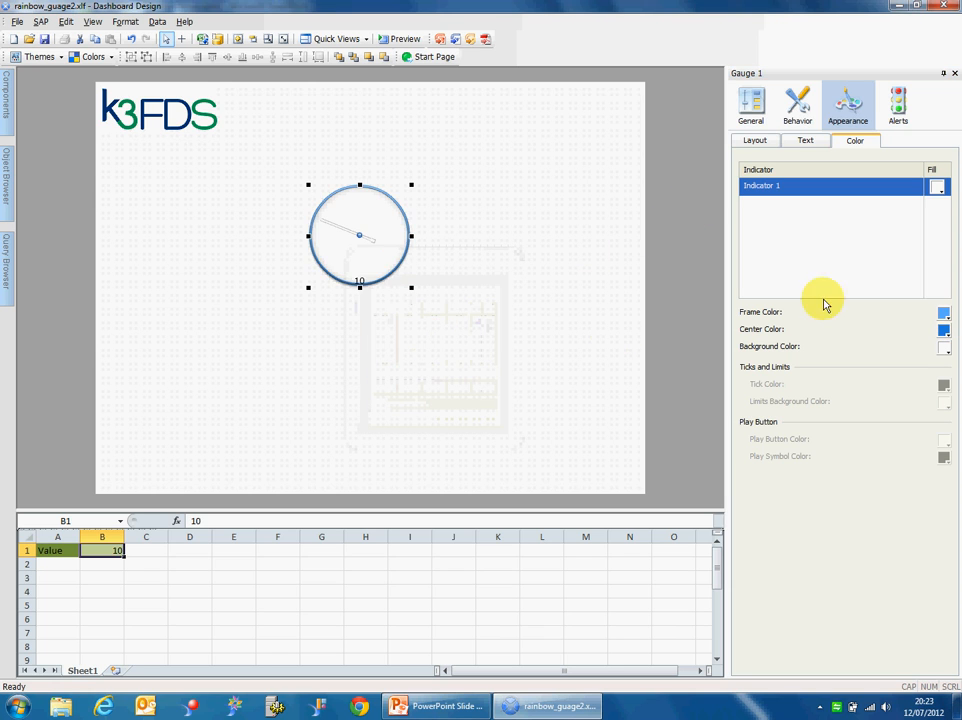
click(946, 350)
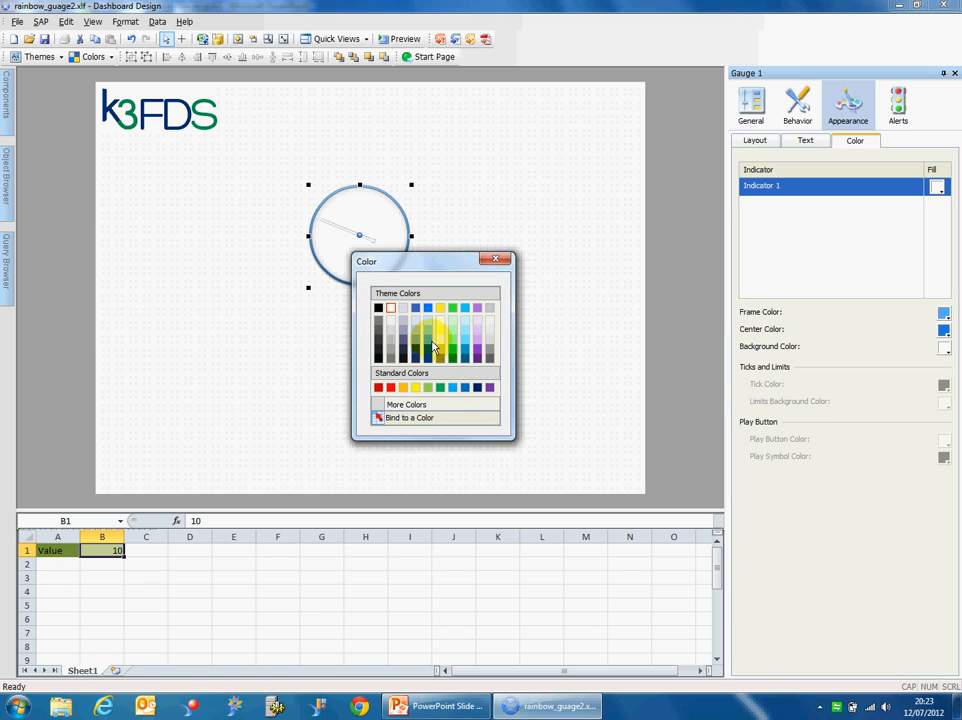
click(429, 336)
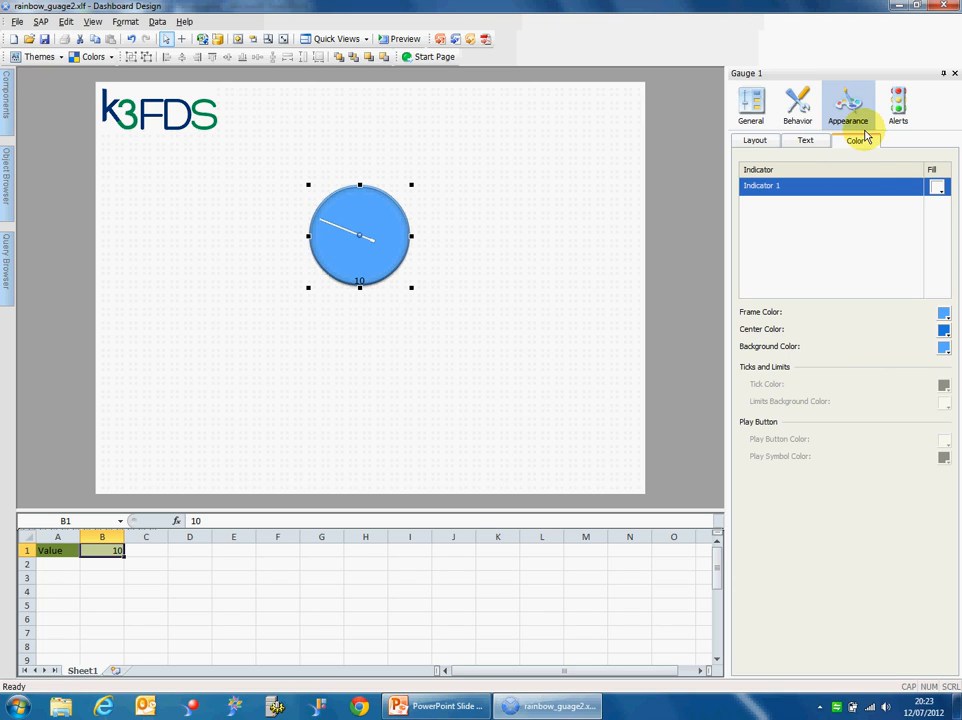
Enable alerts on the gauge, keeping the default color thresholds, and deselect the gauge
click(897, 104)
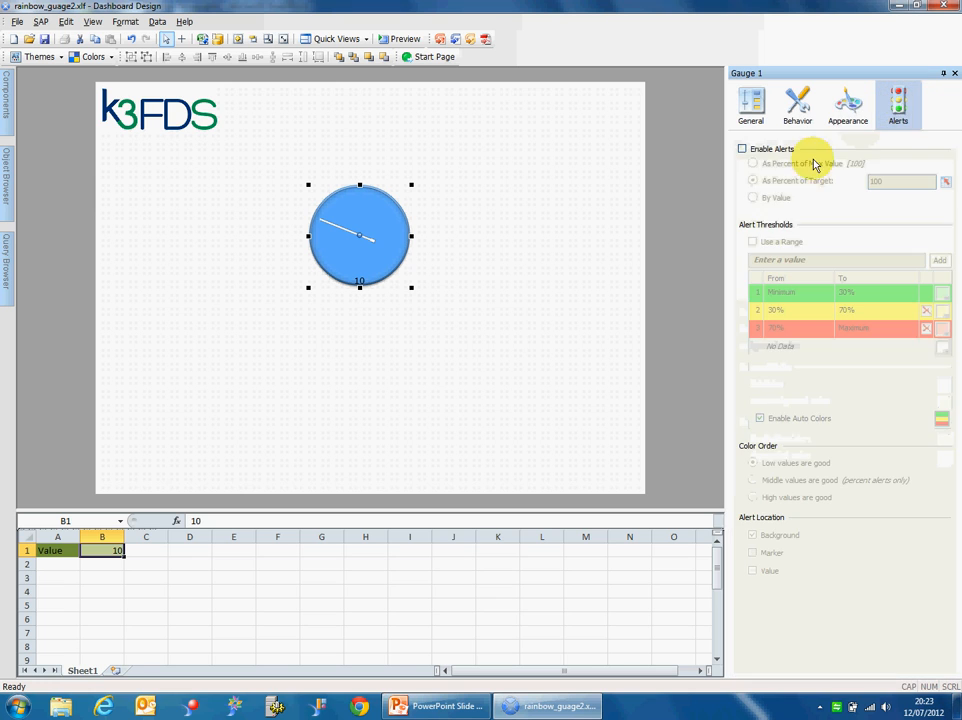
click(741, 149)
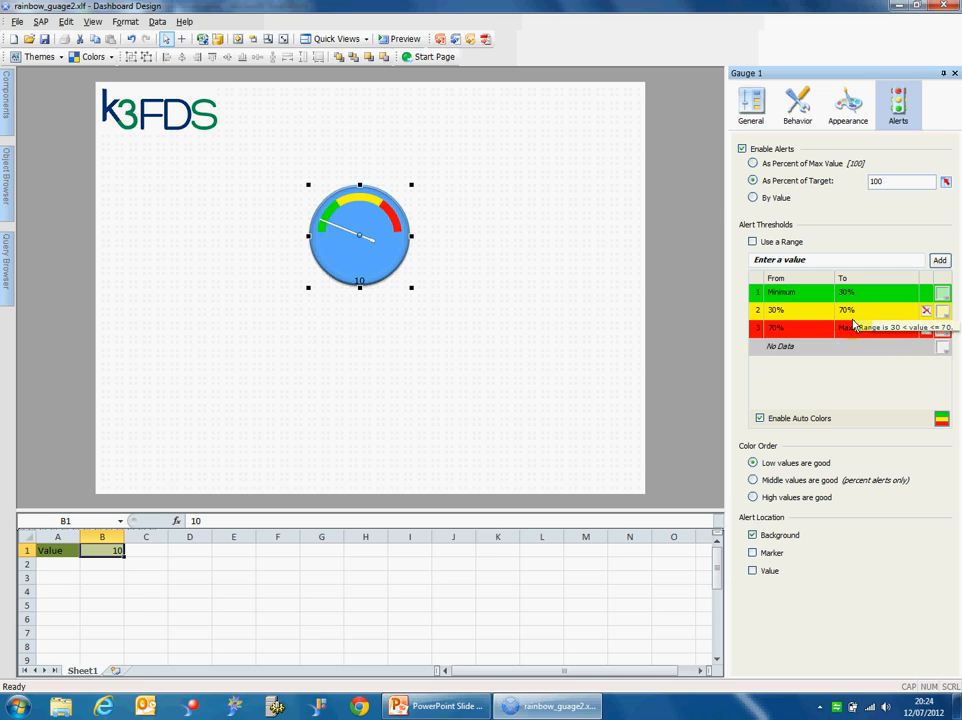
click(545, 304)
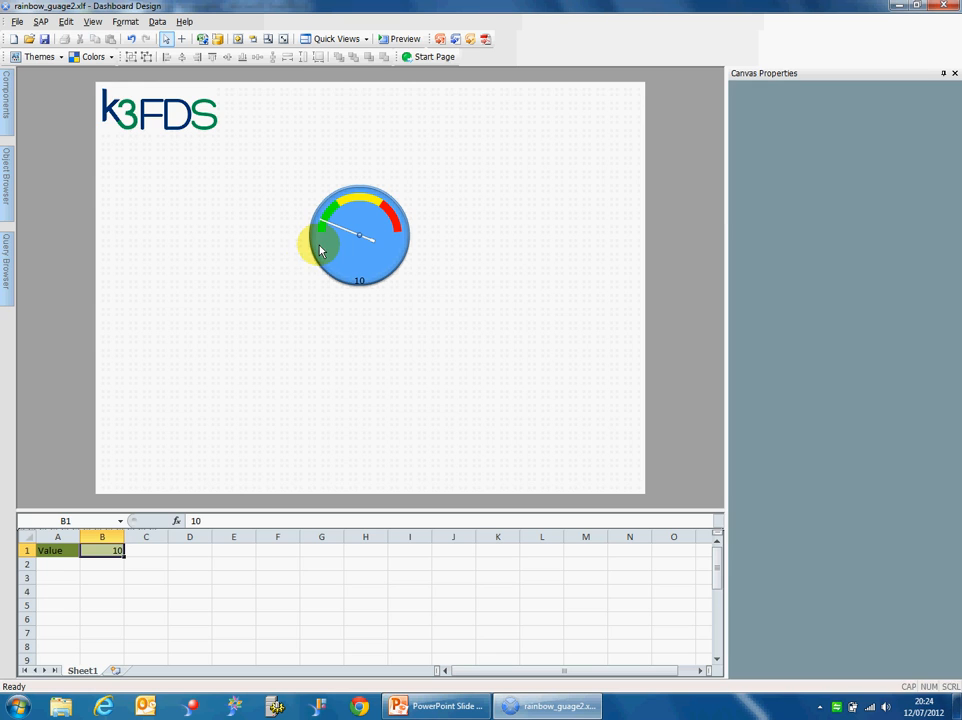
Add a Rectangle from the Art and Backgrounds category to the empty canvas area below the gauge
mouse_move(5, 90)
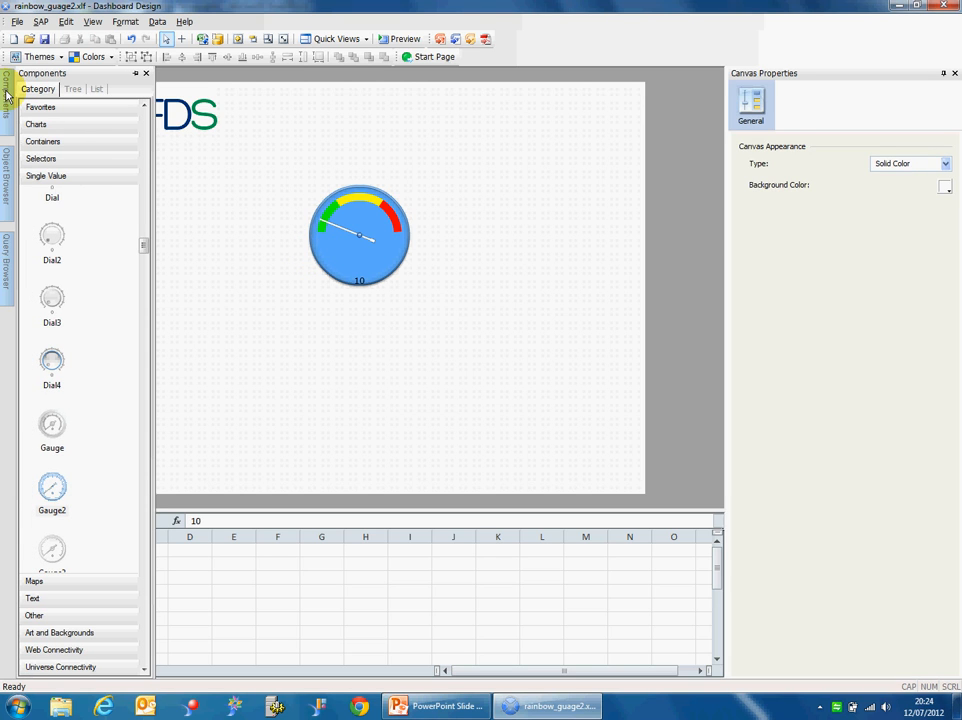
click(68, 632)
drag(47, 584, 295, 362)
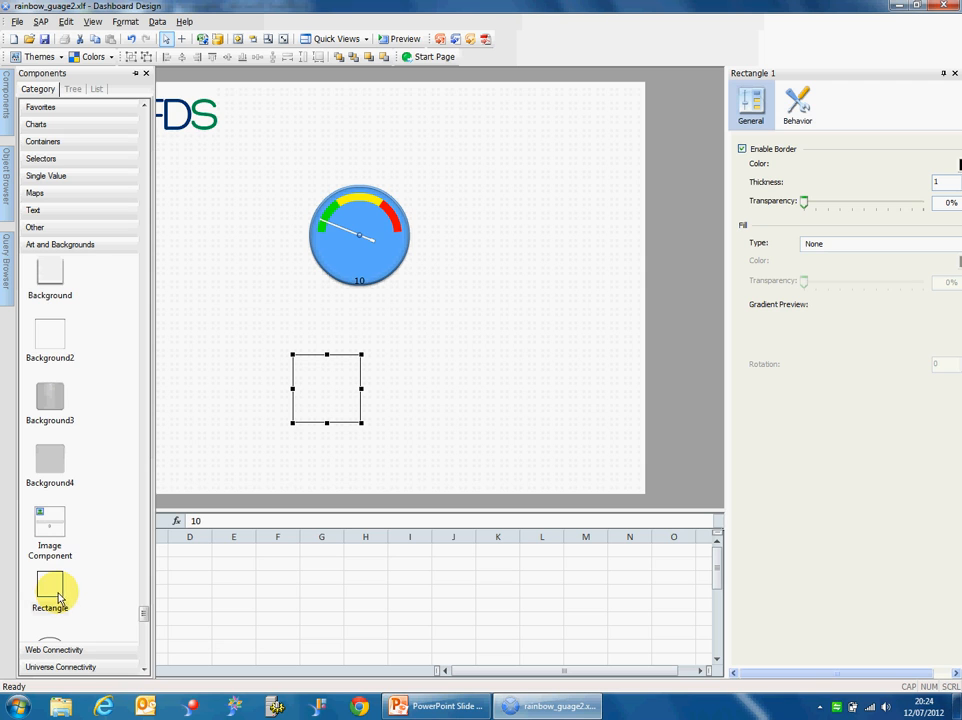
Add an Ellipse from the Art and Backgrounds category to the empty canvas area right of the rectangle
click(143, 668)
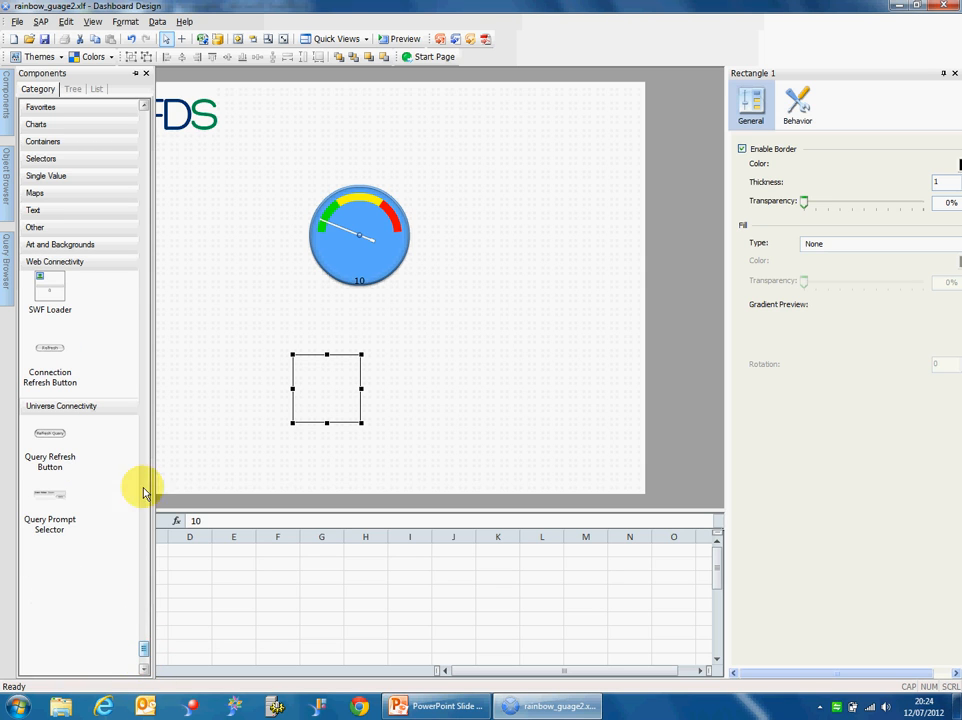
click(145, 106)
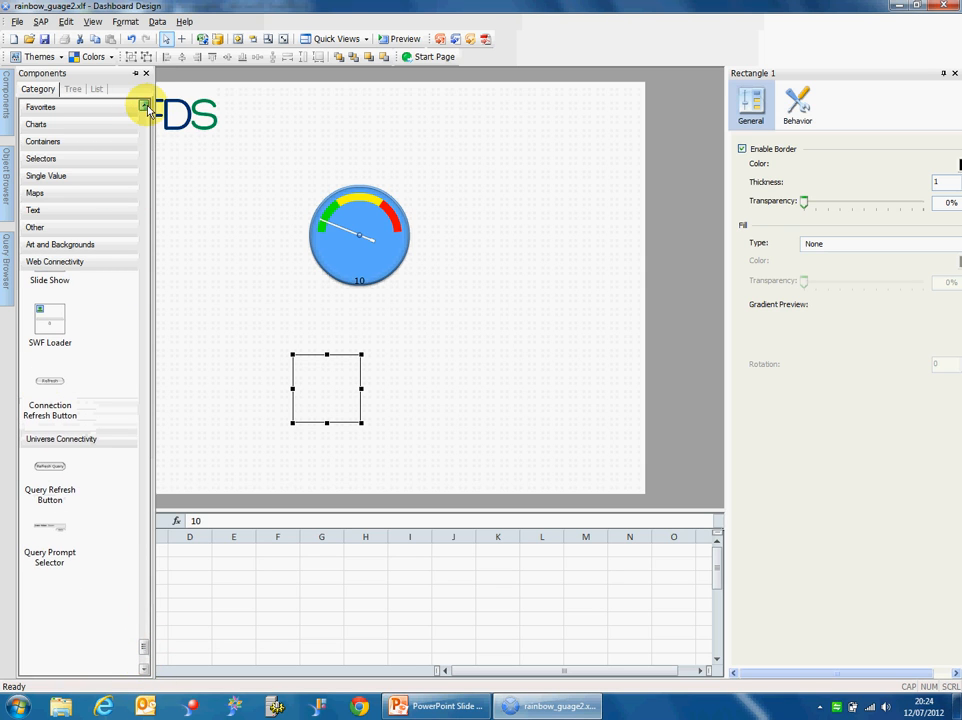
click(145, 106)
click(52, 243)
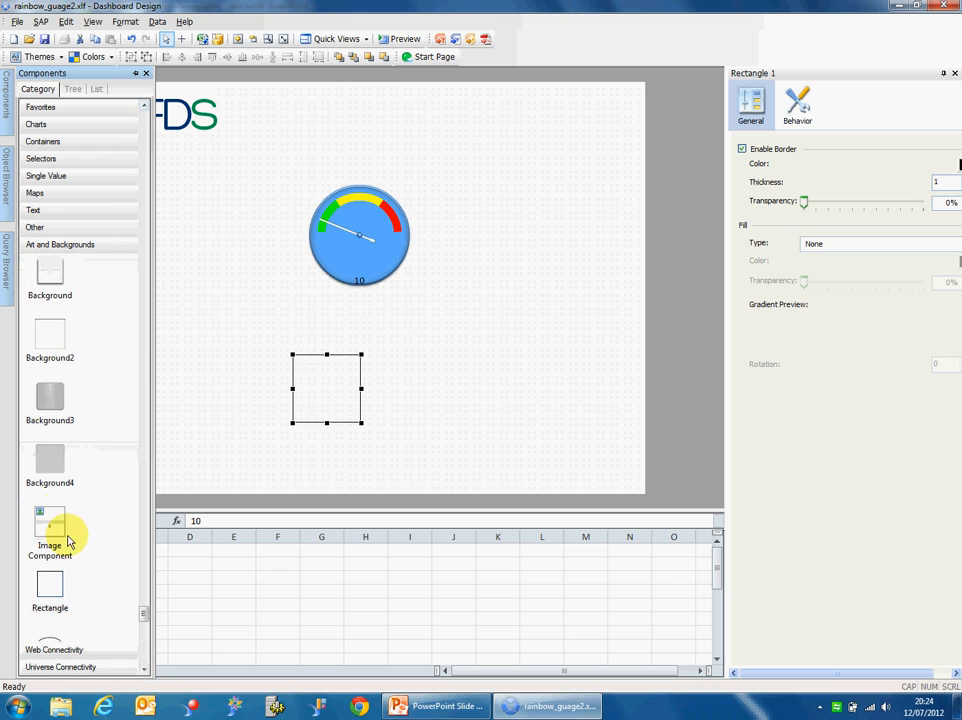
drag(46, 640, 481, 339)
click(144, 668)
click(144, 668)
click(144, 668)
Position and resize the rectangle to cover exactly the gauge's lower half, enlarging the gauge slightly so their edges line up
click(329, 404)
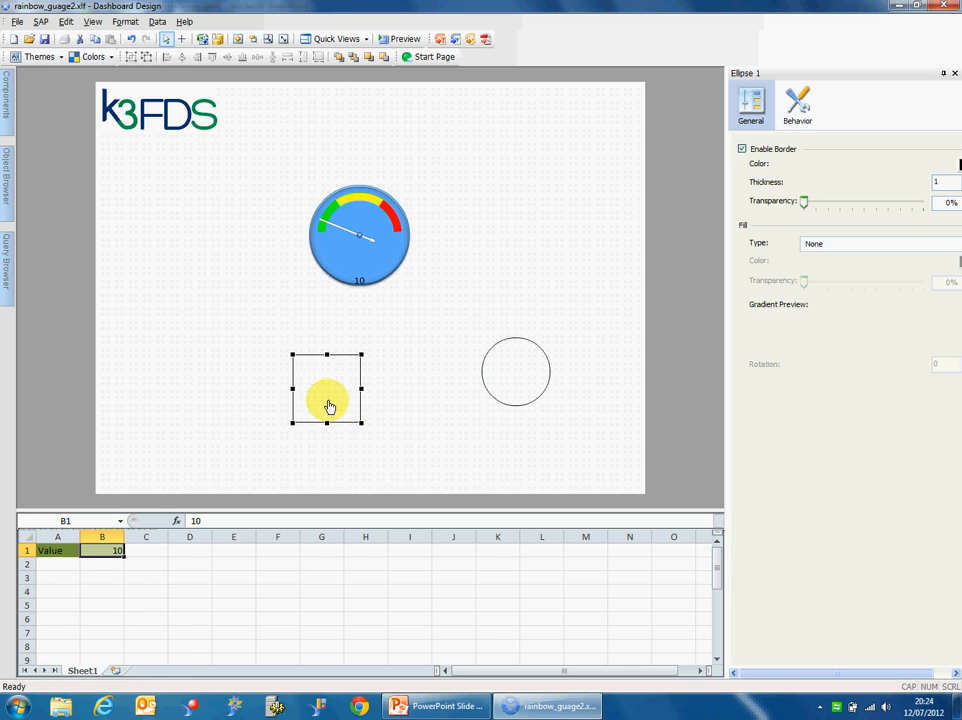
drag(337, 366, 334, 272)
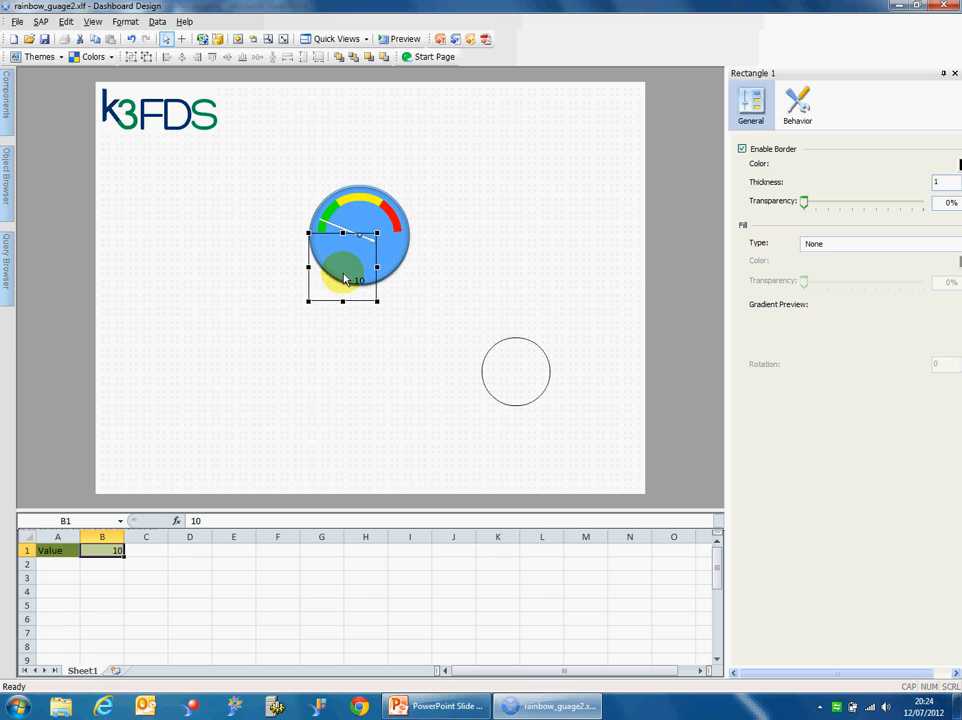
click(396, 247)
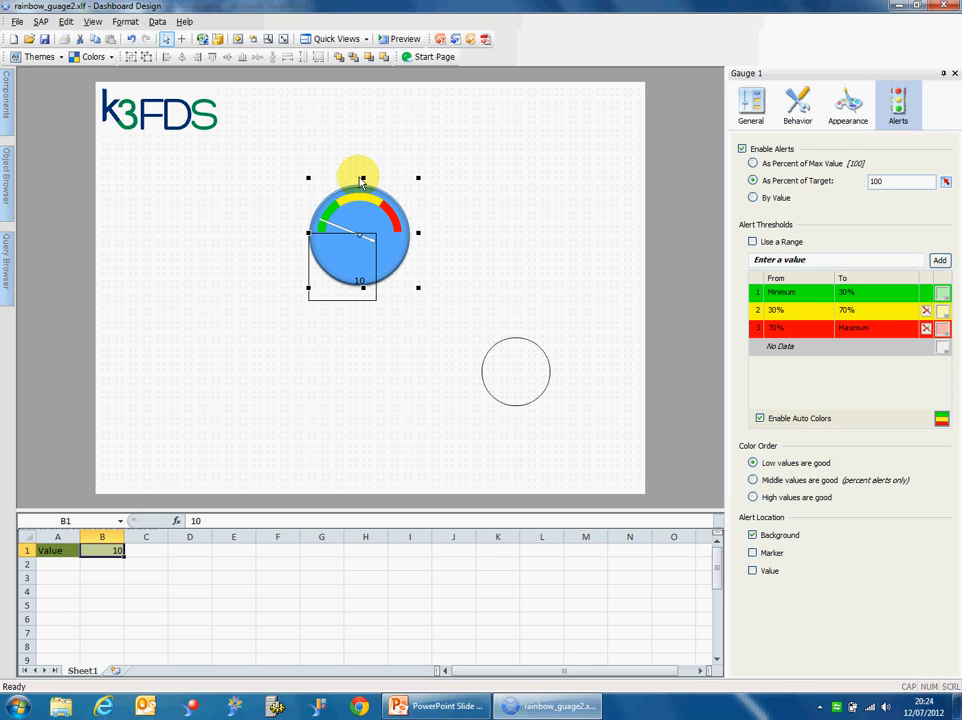
click(364, 300)
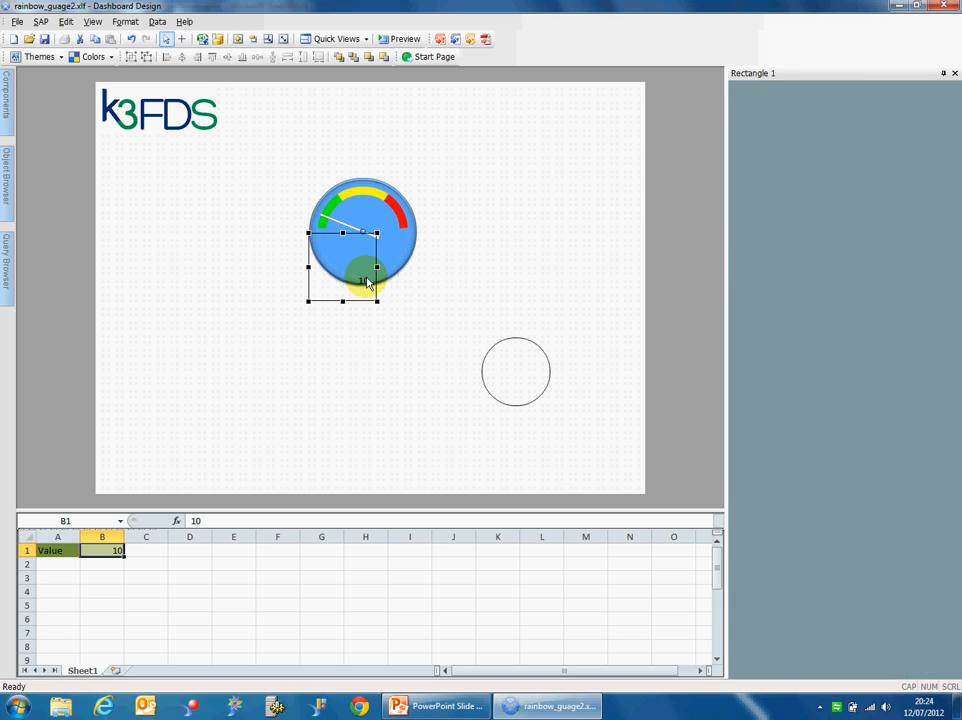
drag(378, 270, 414, 271)
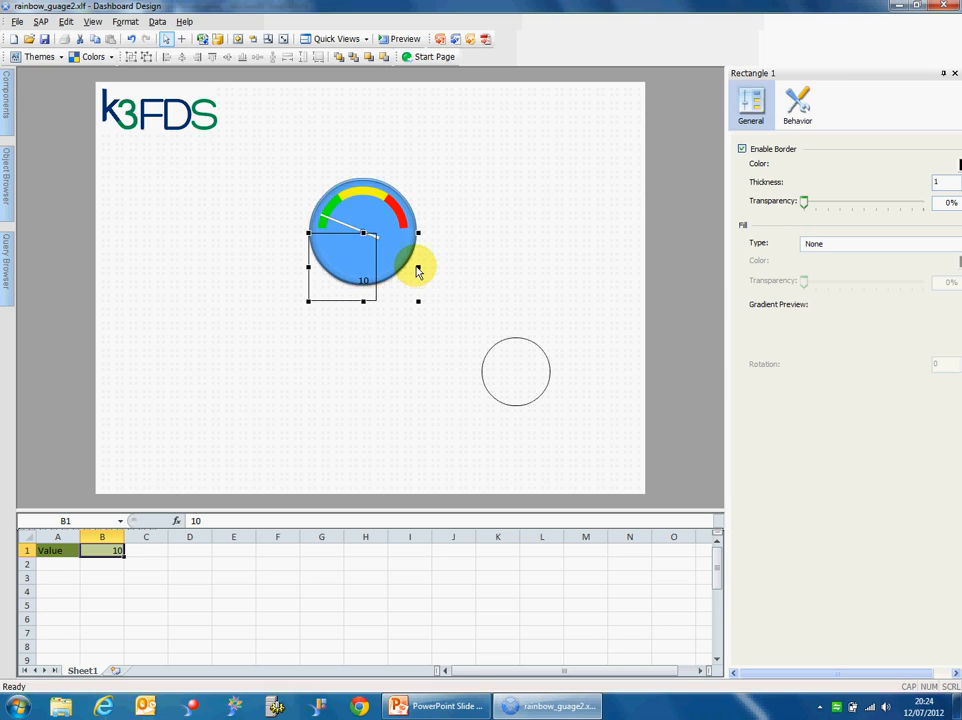
click(364, 303)
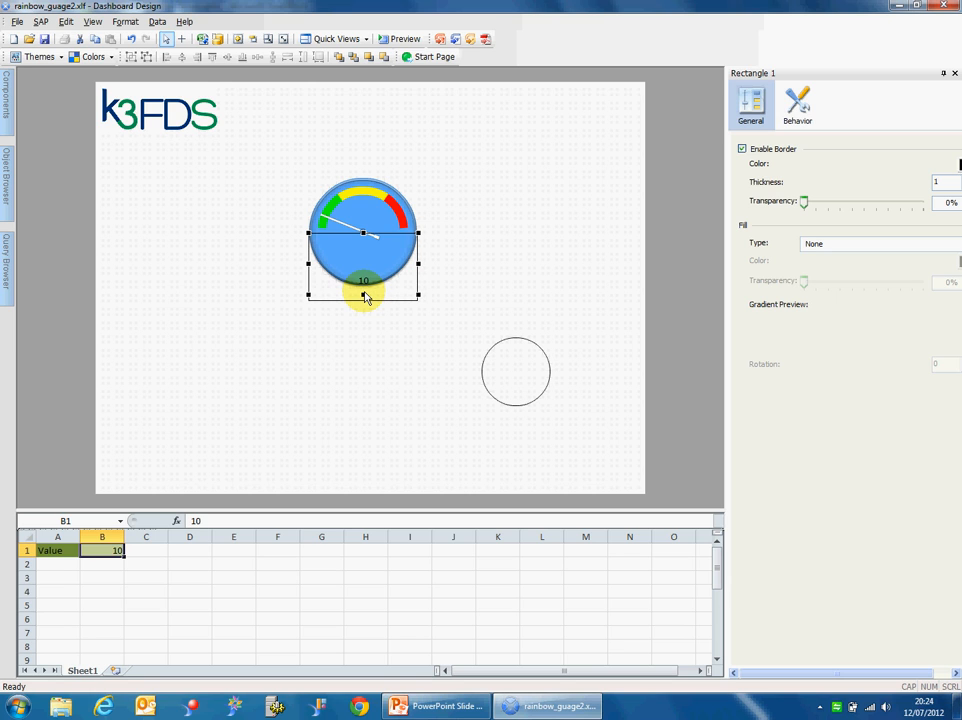
click(470, 322)
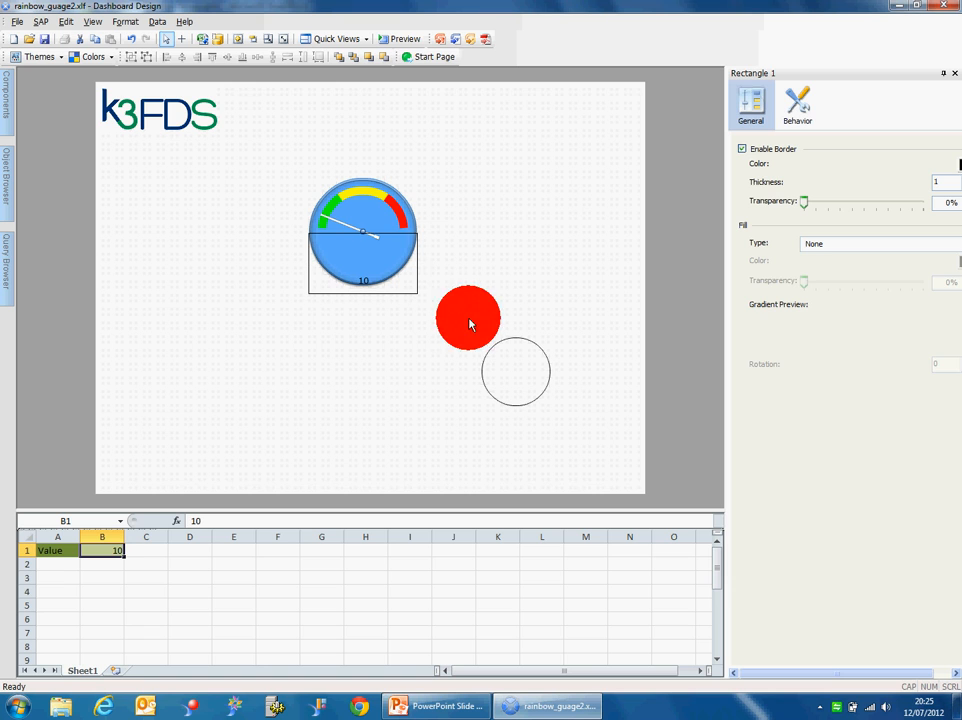
Shrink the ellipse to about half the gauge's diameter and center it over the gauge's needle pivot
click(515, 393)
click(517, 392)
drag(517, 392, 482, 262)
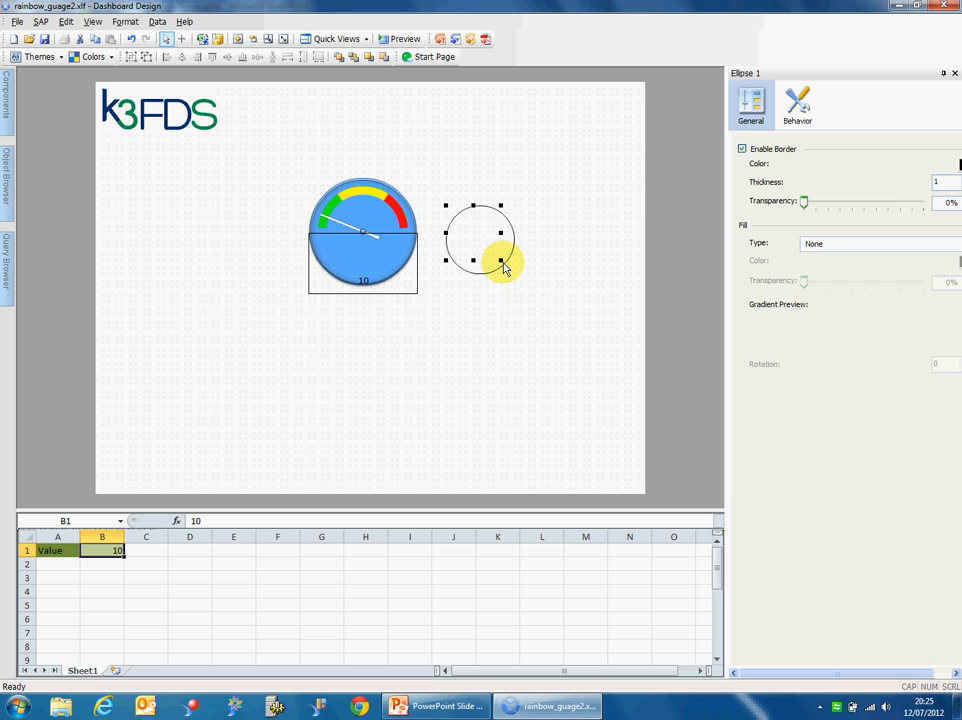
click(511, 277)
click(483, 245)
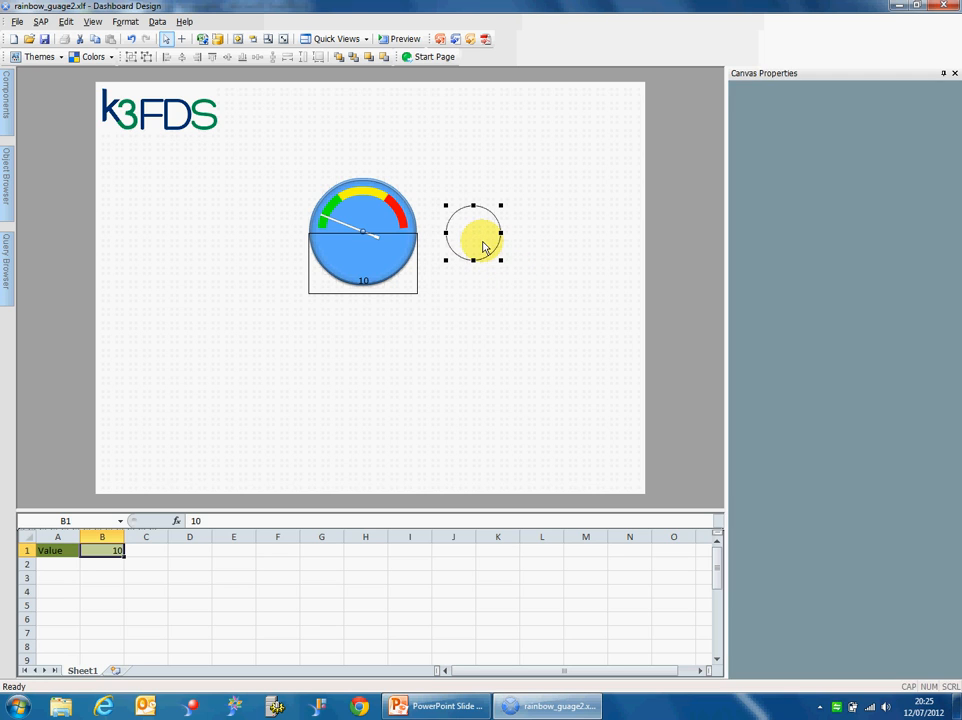
drag(493, 254, 386, 254)
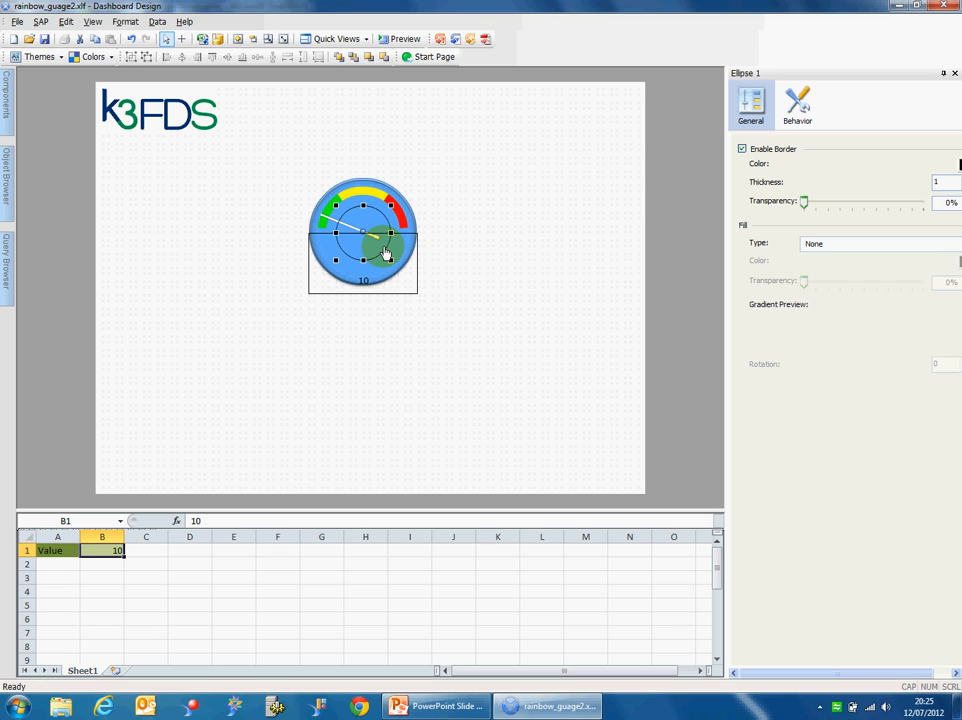
click(451, 262)
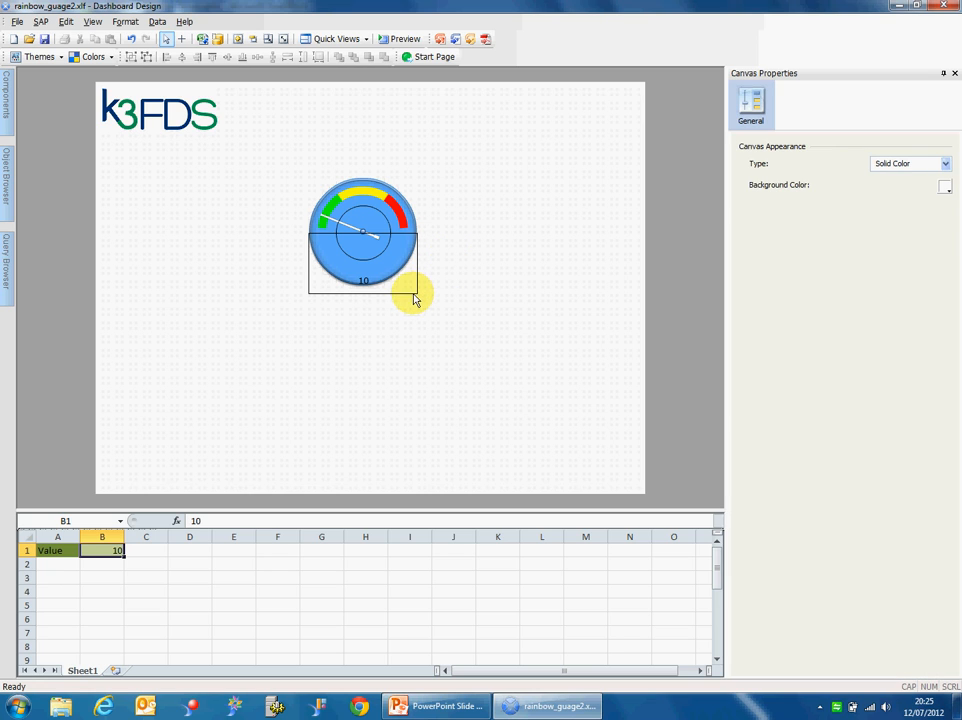
Disable the rectangle's border and give it a solid white fill to mask the gauge's lower half
click(383, 276)
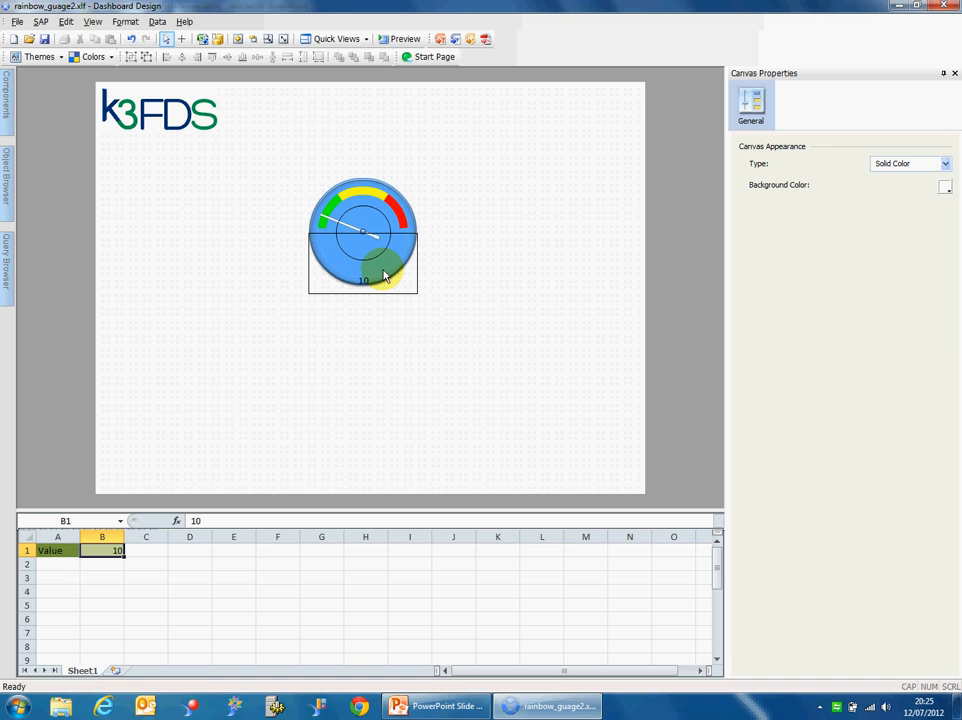
click(379, 294)
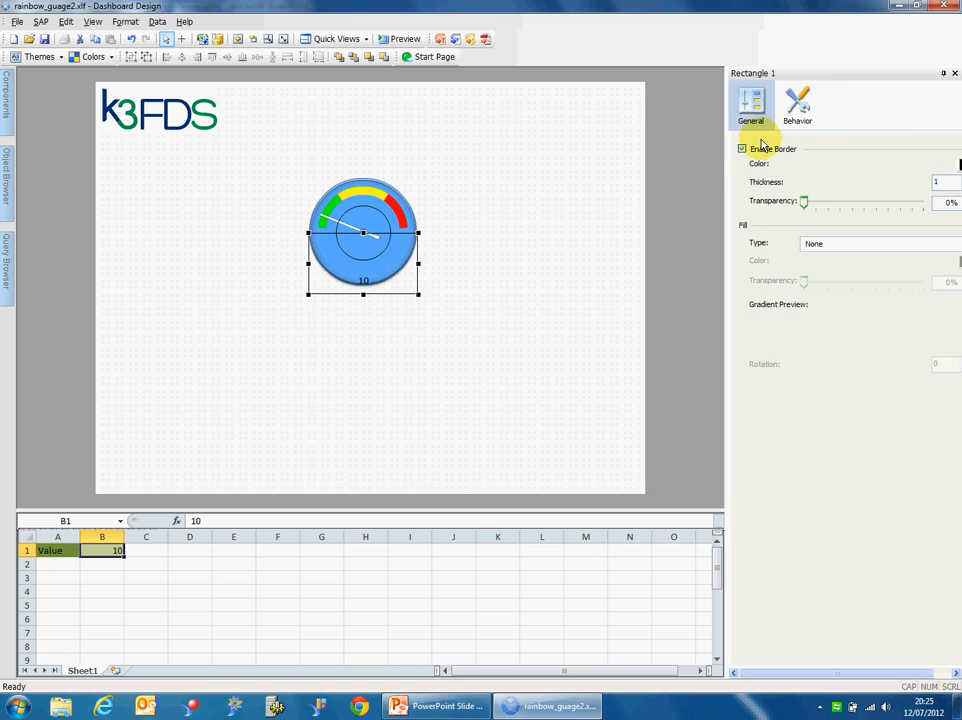
click(745, 149)
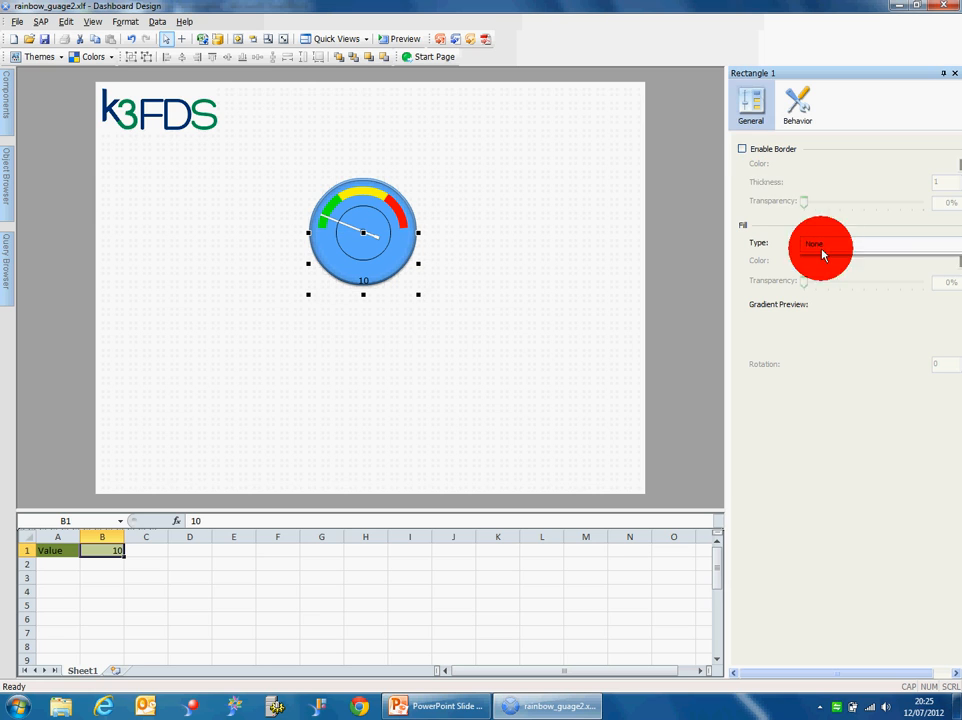
click(822, 254)
click(818, 270)
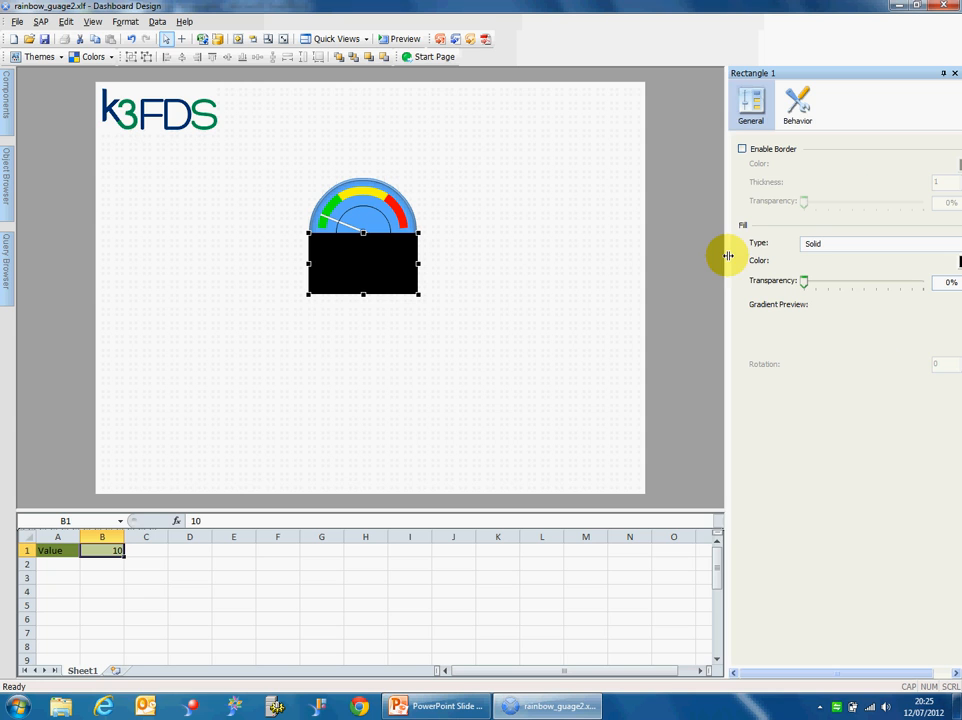
drag(728, 256, 685, 262)
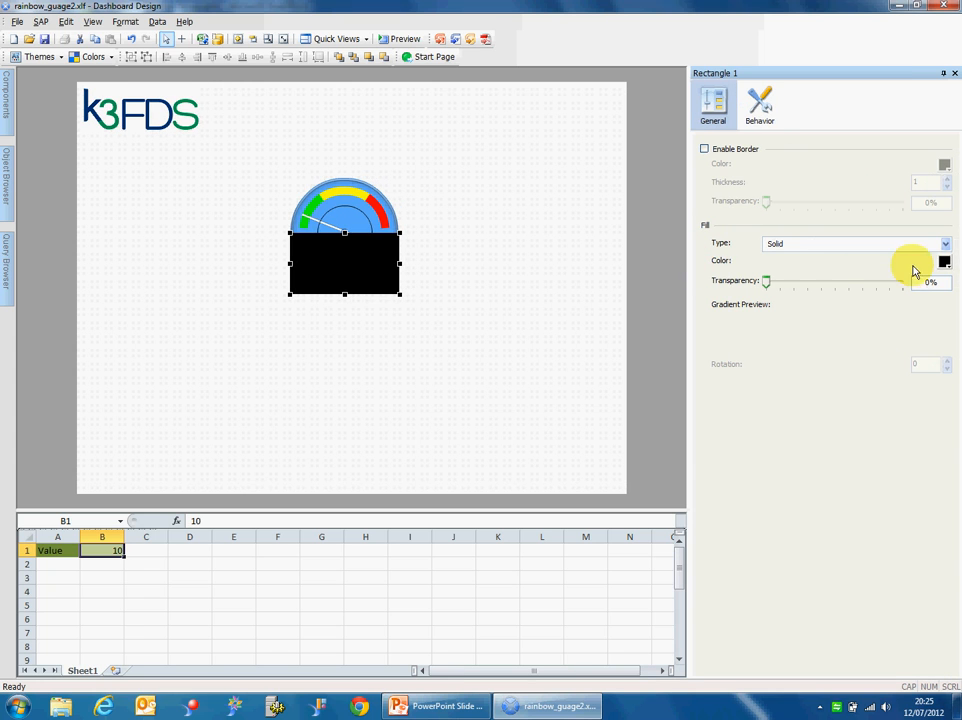
click(944, 261)
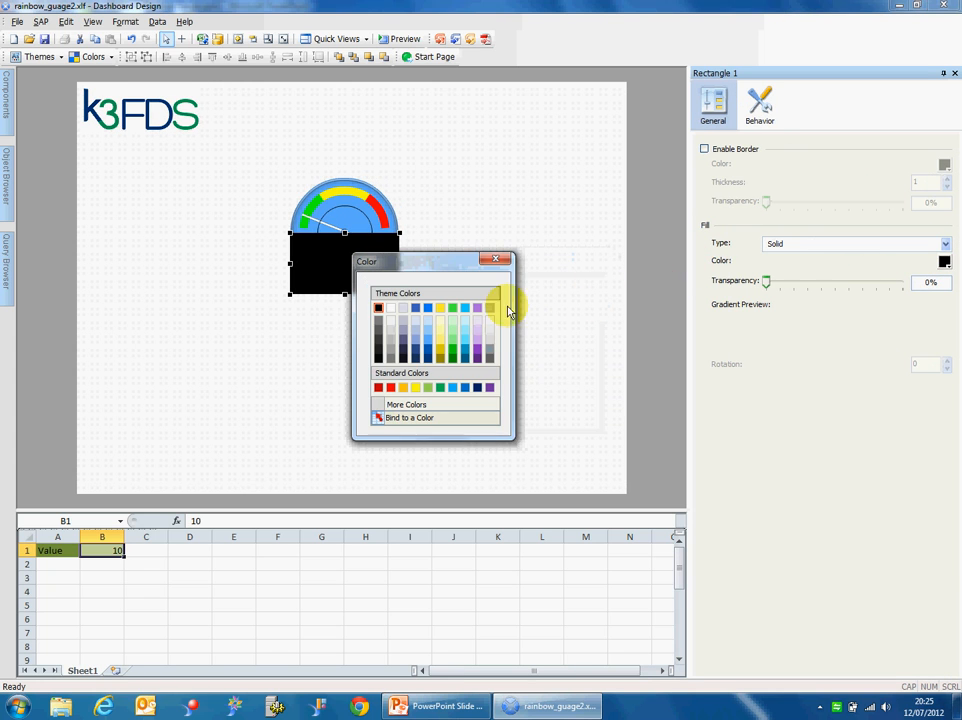
click(390, 309)
click(464, 275)
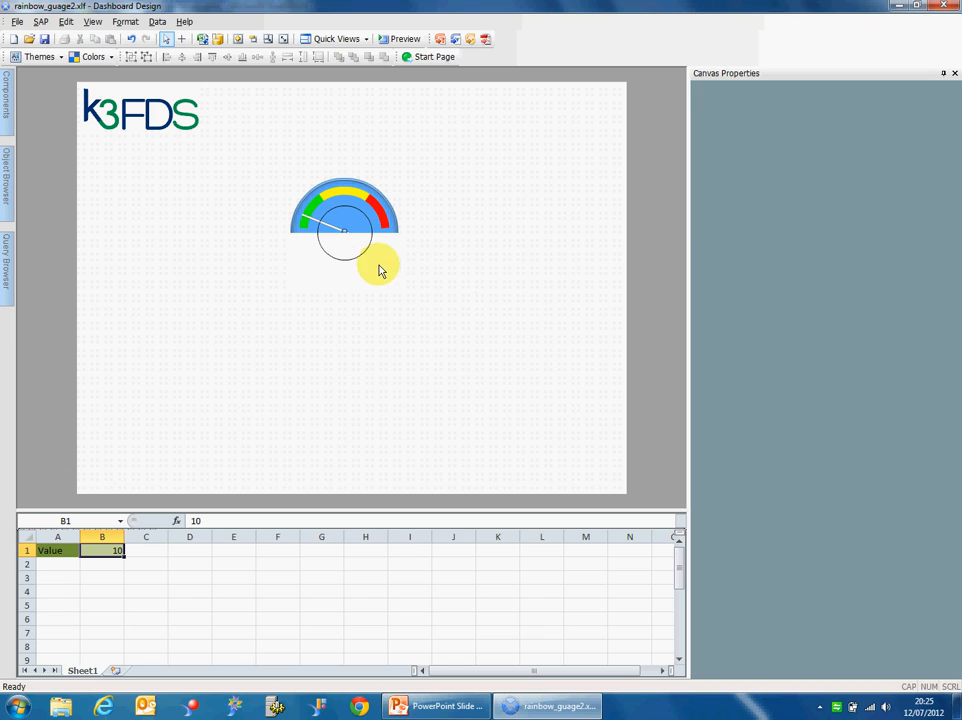
Disable the ellipse's border and give it a solid white fill to cut out the gauge's center
click(366, 258)
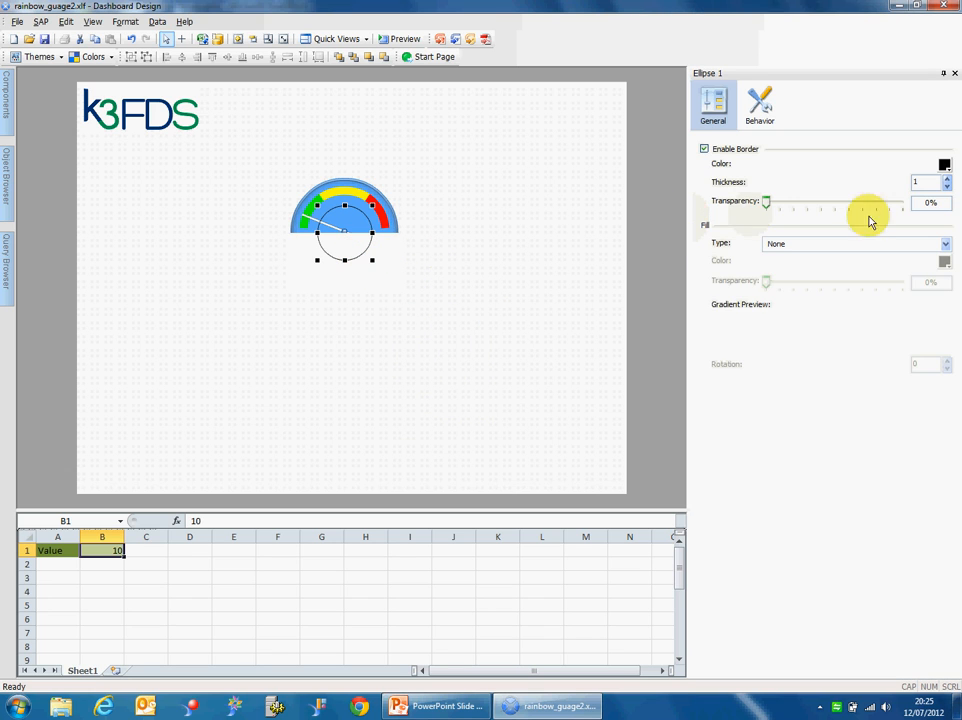
click(705, 149)
click(803, 246)
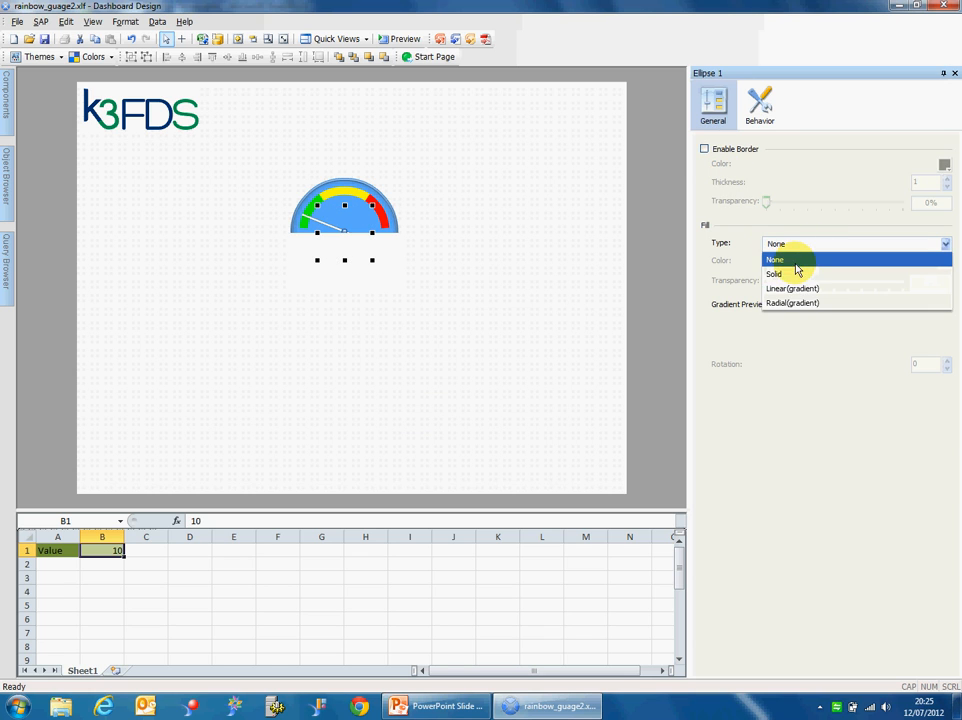
click(790, 273)
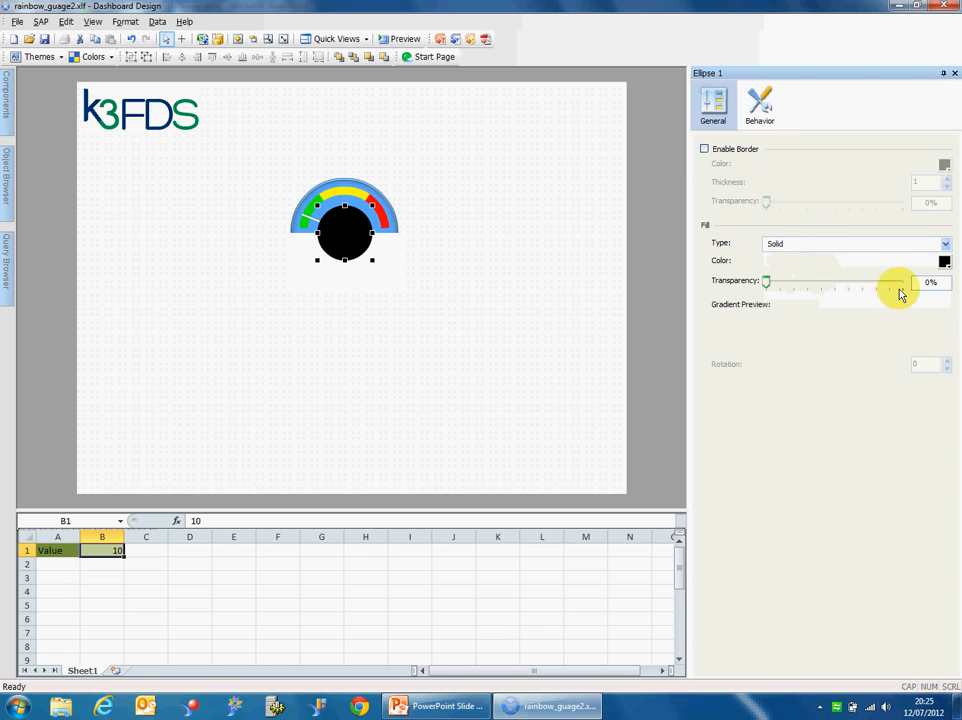
click(945, 263)
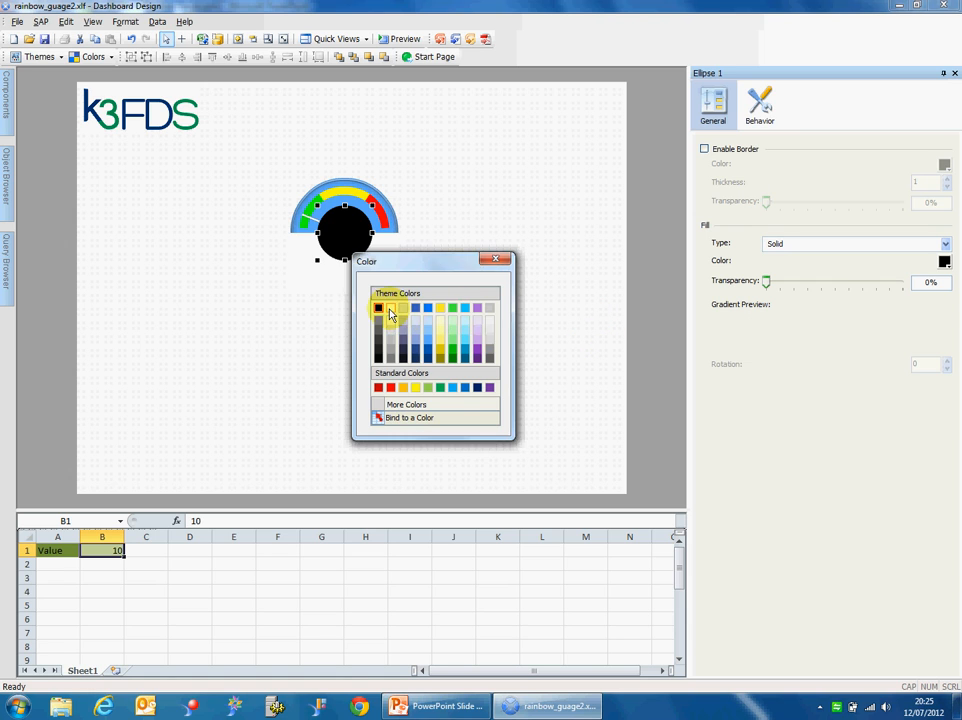
click(390, 311)
click(421, 285)
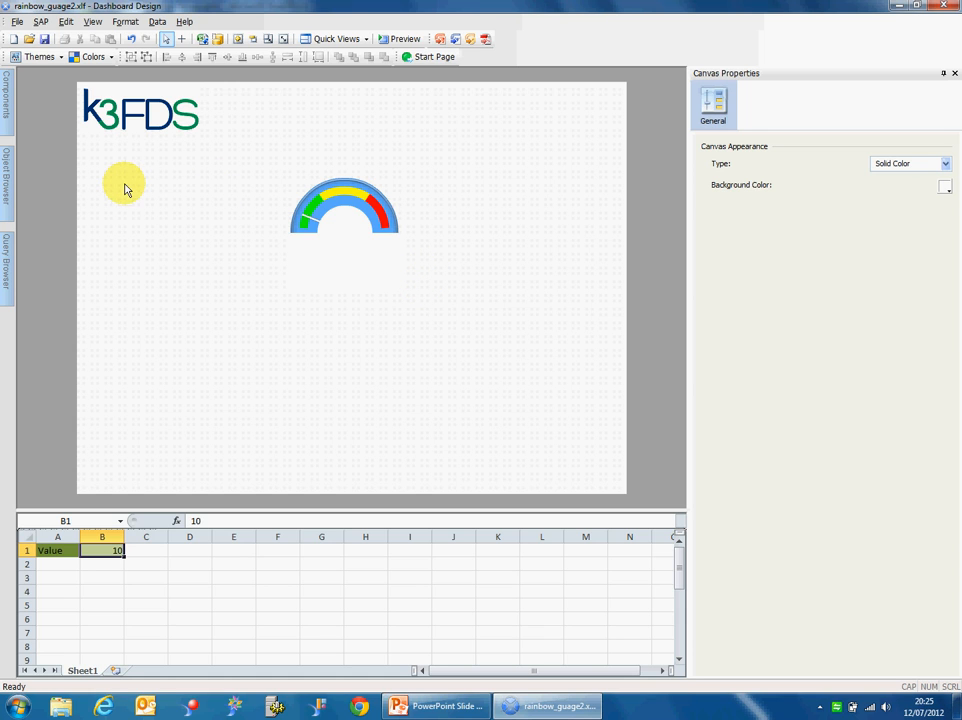
Add a Horizontal Slider from the Single Value category to the canvas below the gauge
click(8, 90)
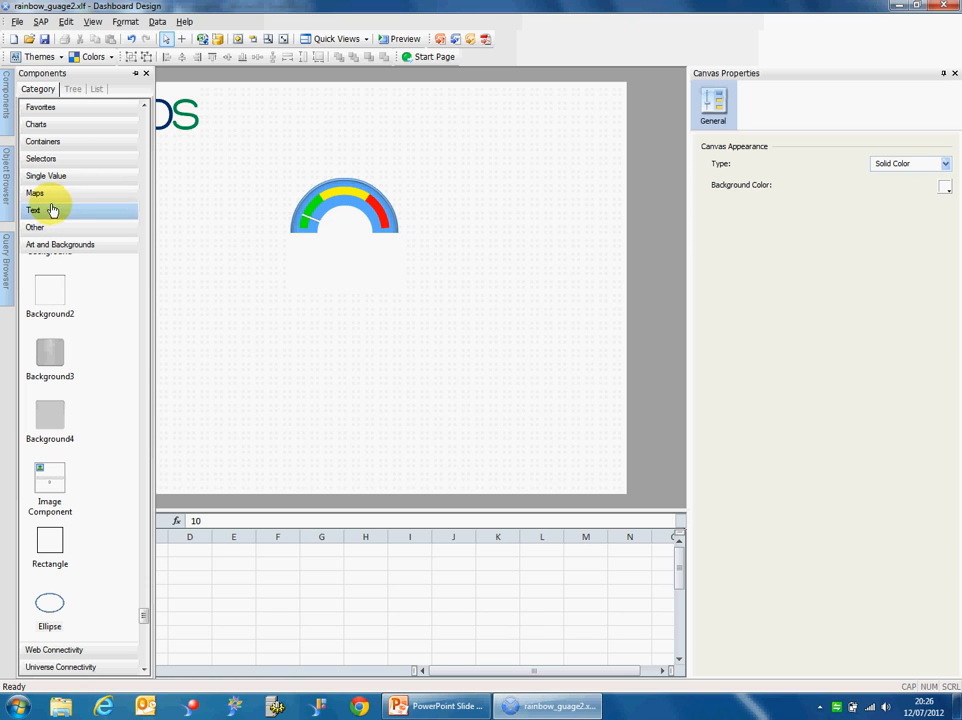
click(48, 177)
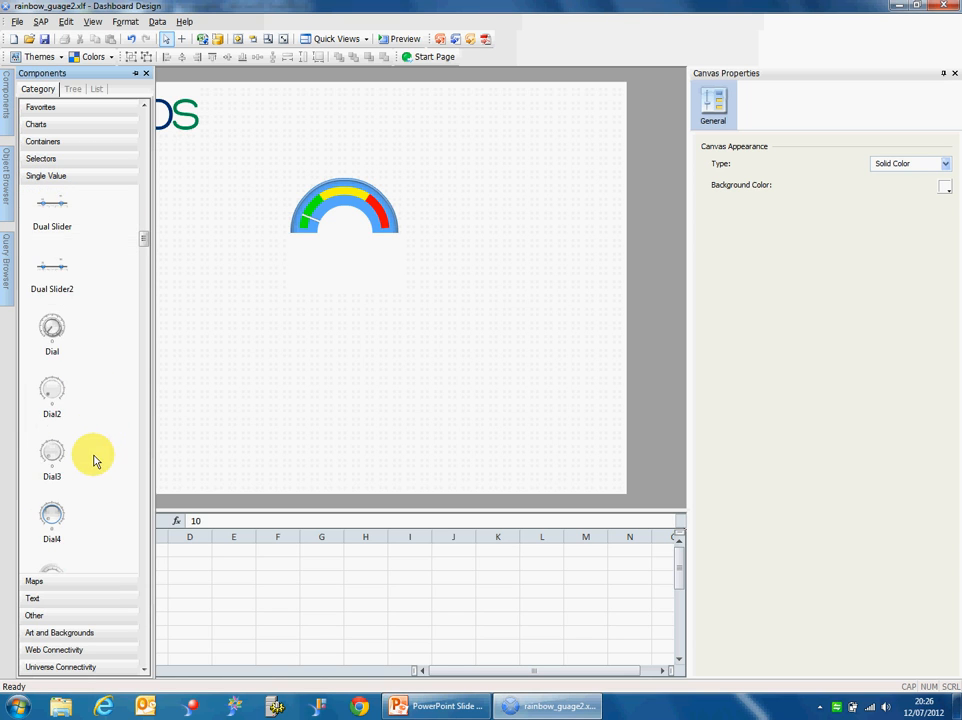
scroll(95, 458, down, 3)
scroll(96, 455, down, 8)
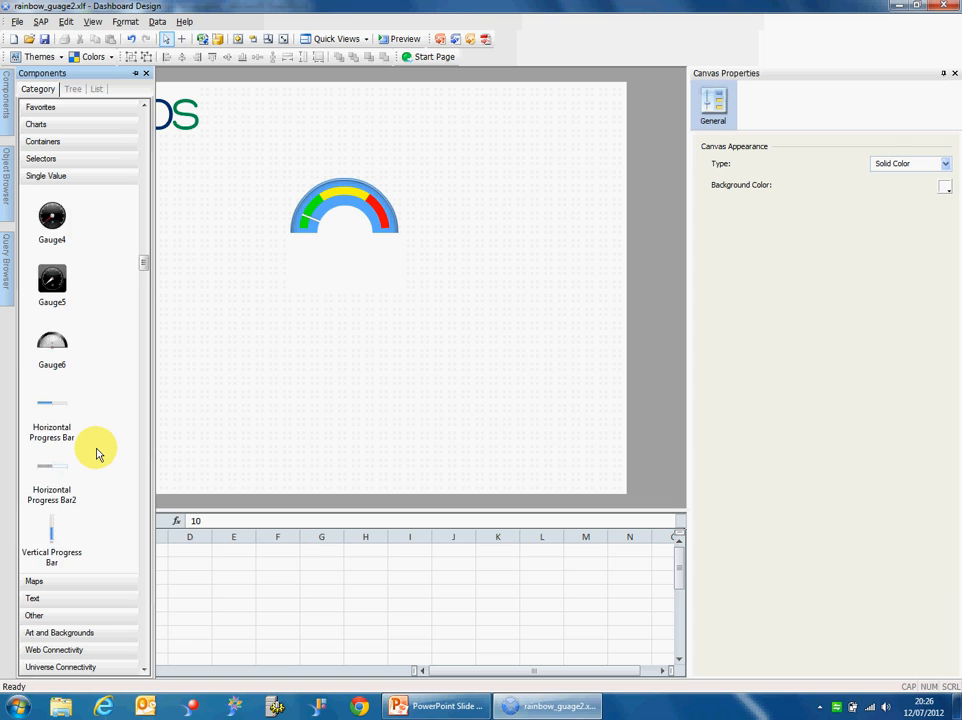
scroll(96, 453, down, 3)
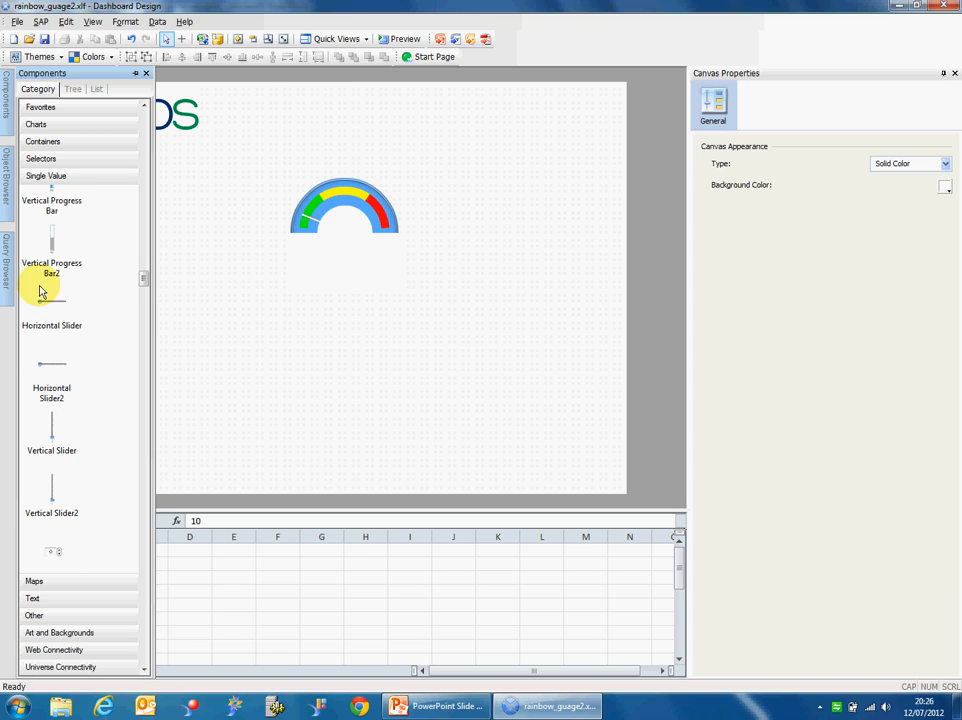
drag(43, 303, 301, 311)
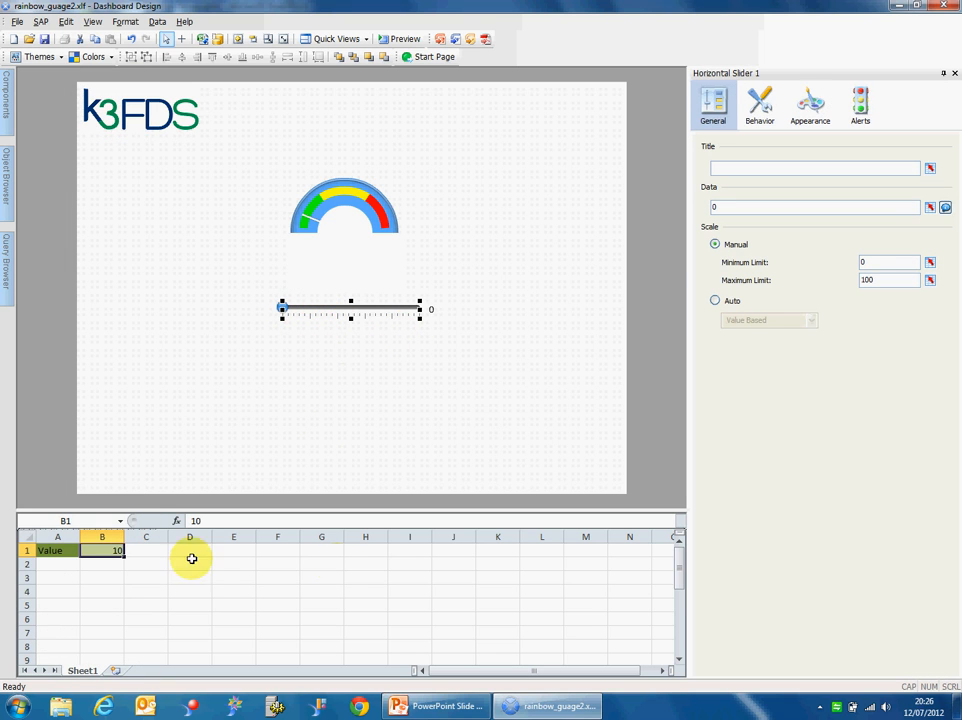
Bind the horizontal slider's data to cell B1 on Sheet1, deselect it, and bring up the list of canvas objects
click(929, 207)
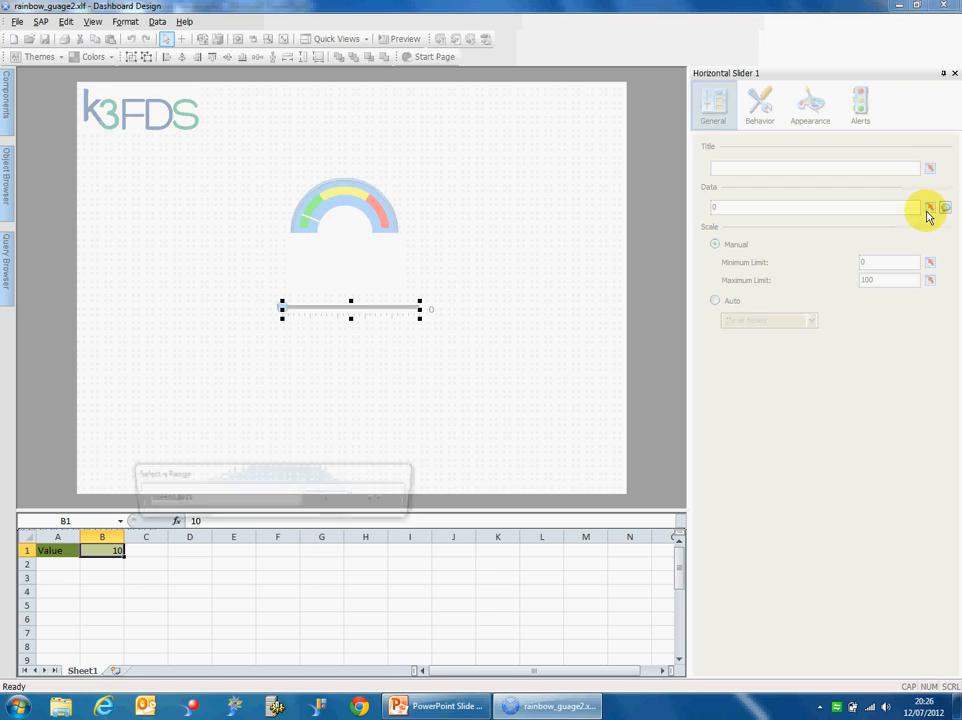
click(118, 549)
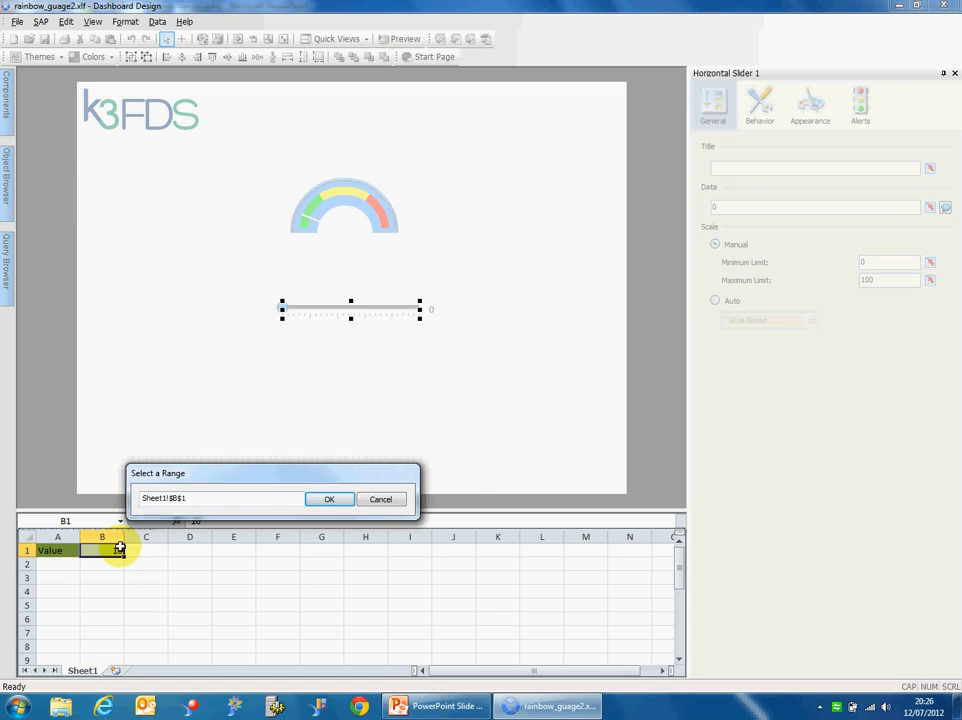
click(340, 498)
click(378, 378)
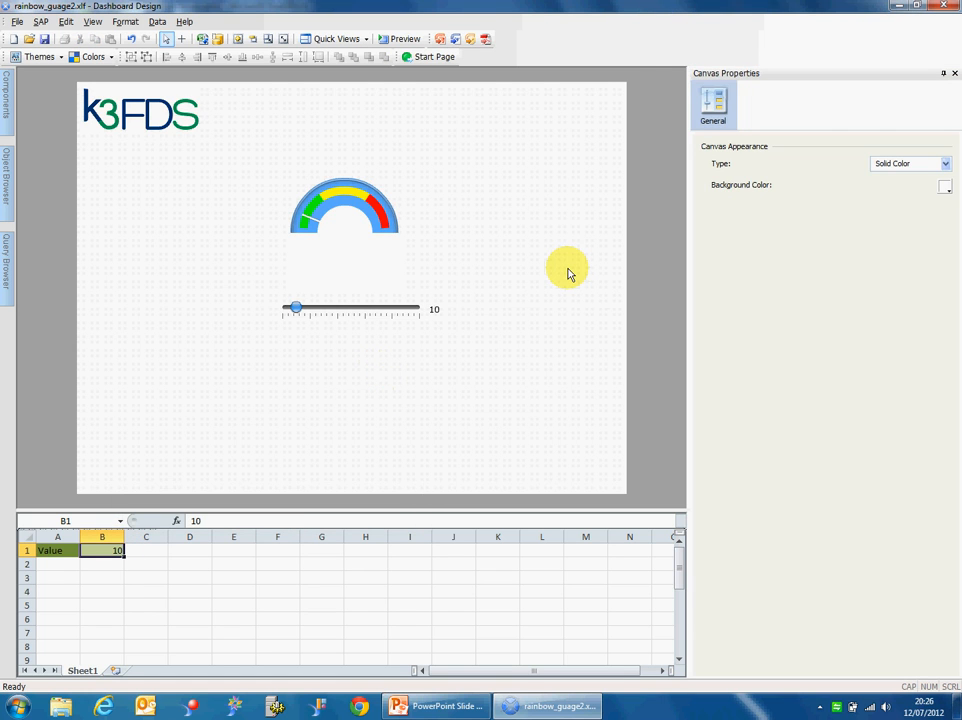
mouse_move(8, 183)
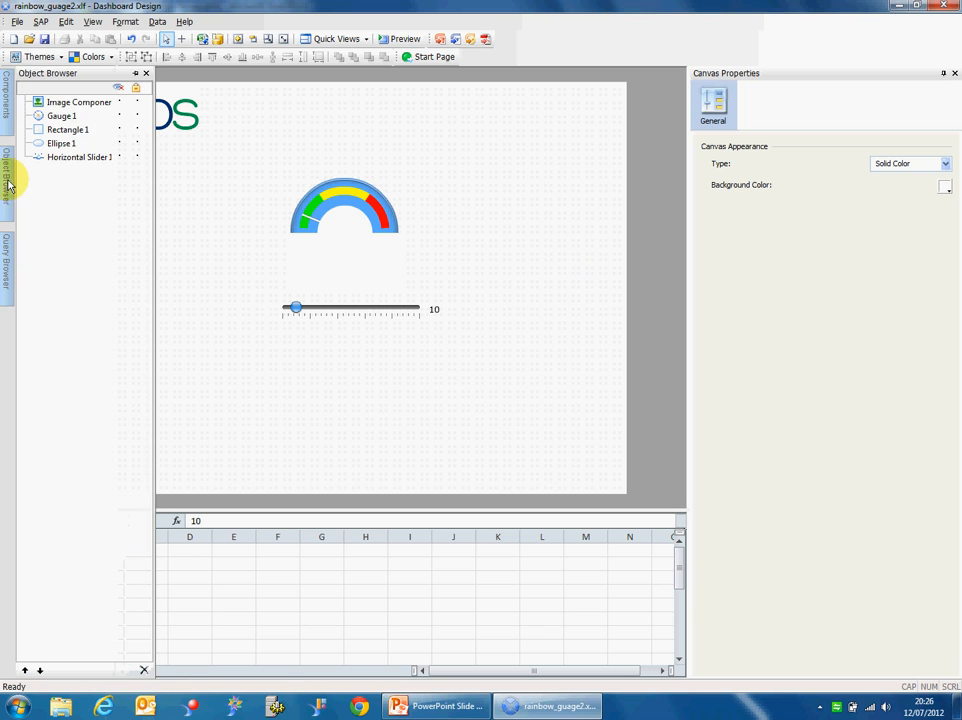
Add a Label component from the Text category to the empty canvas area beside the gauge
mouse_move(7, 110)
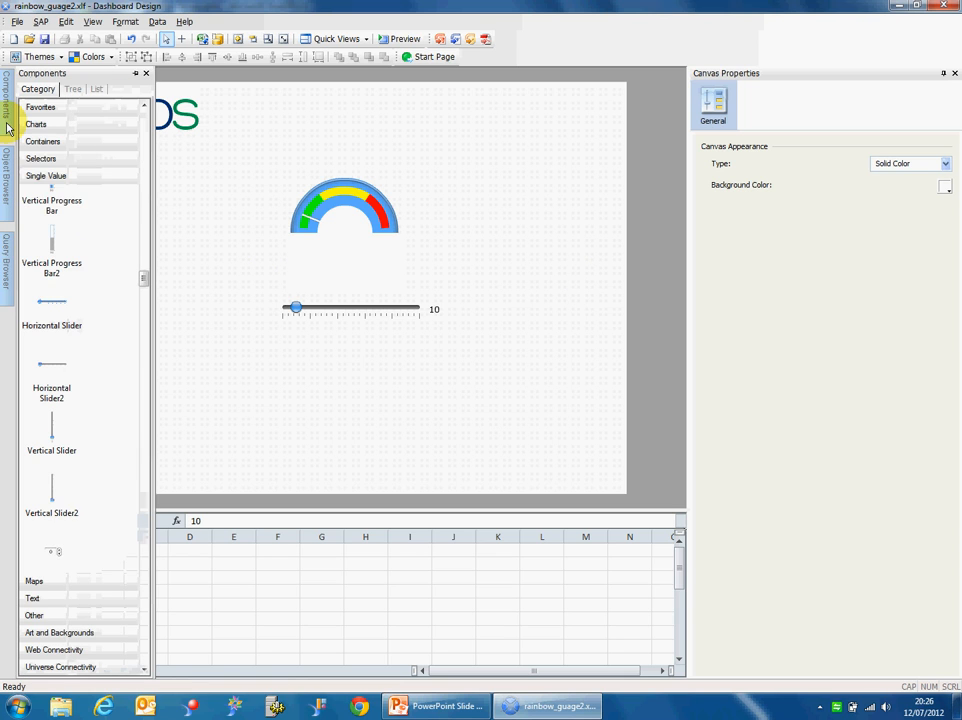
click(62, 598)
click(46, 320)
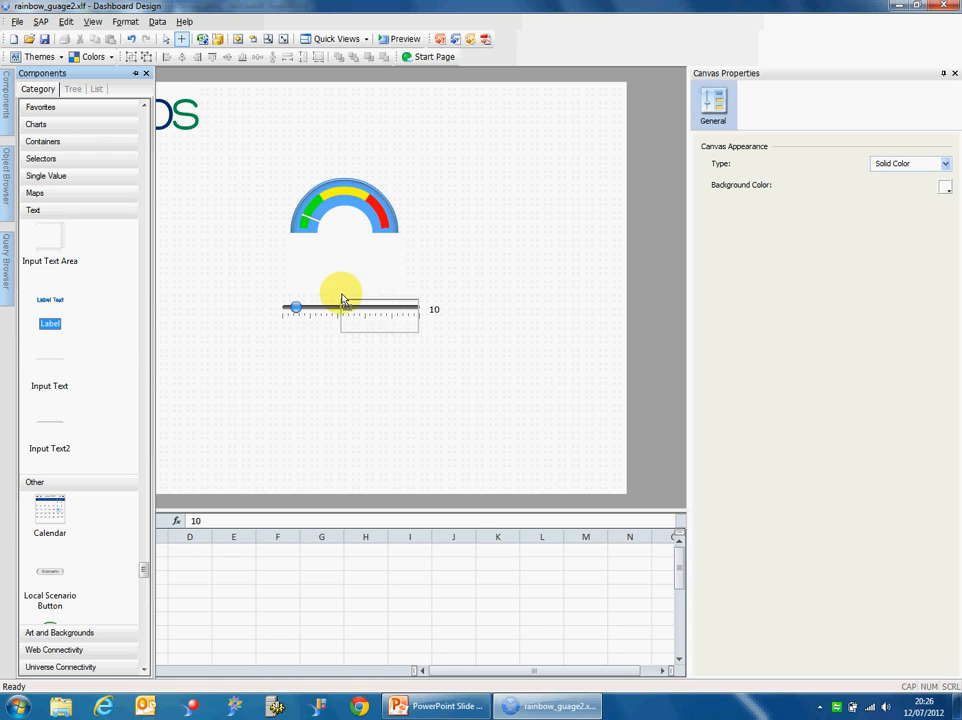
click(447, 252)
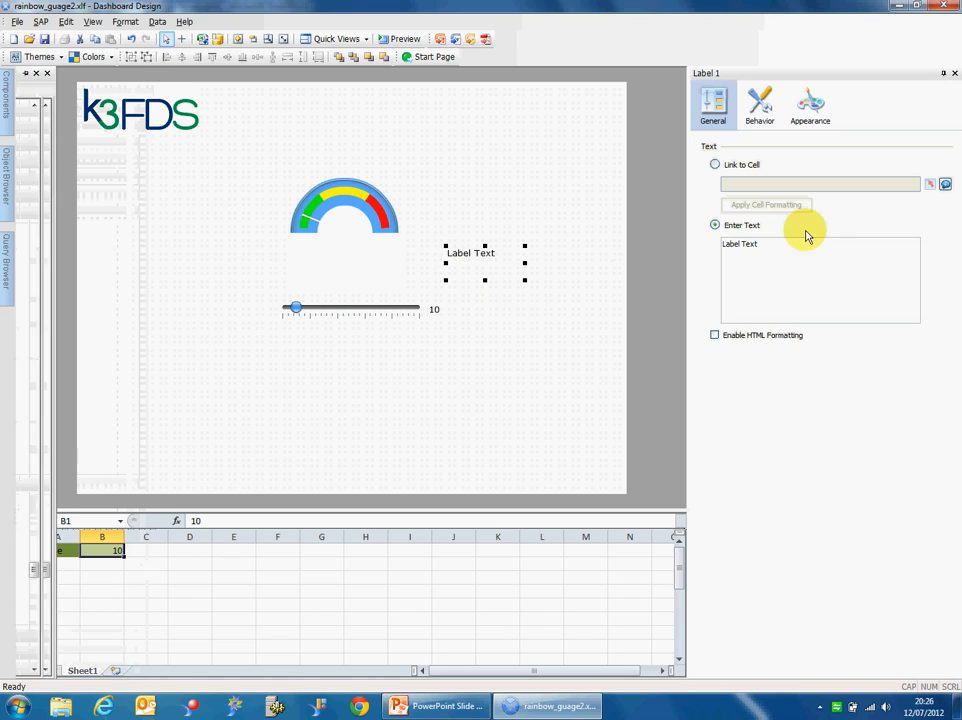
Link the label's text to cell B1 on Sheet1
click(735, 166)
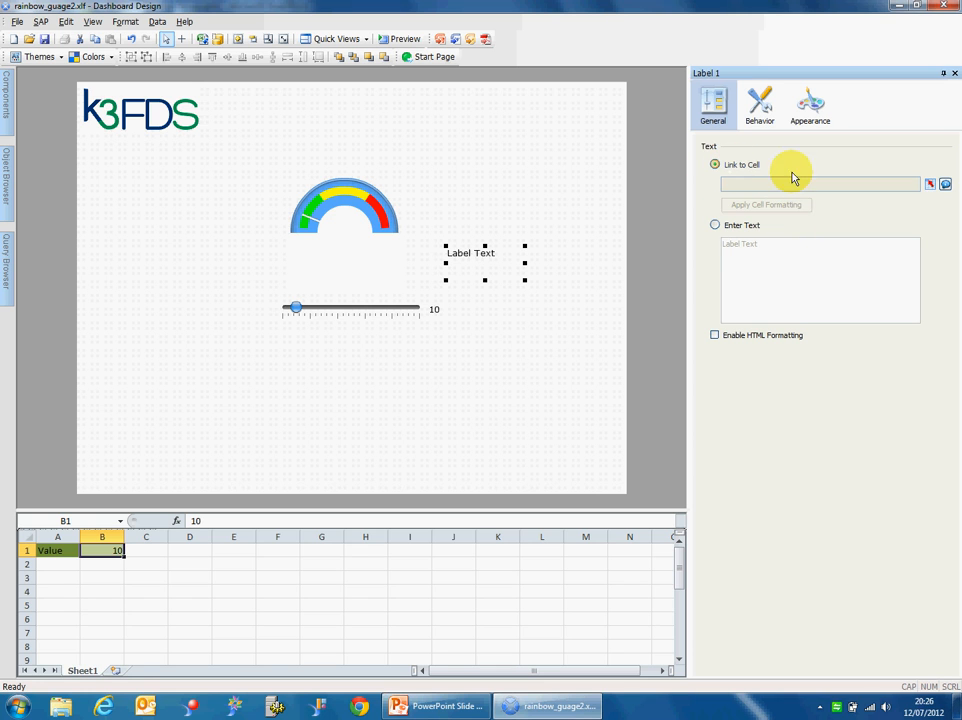
click(929, 184)
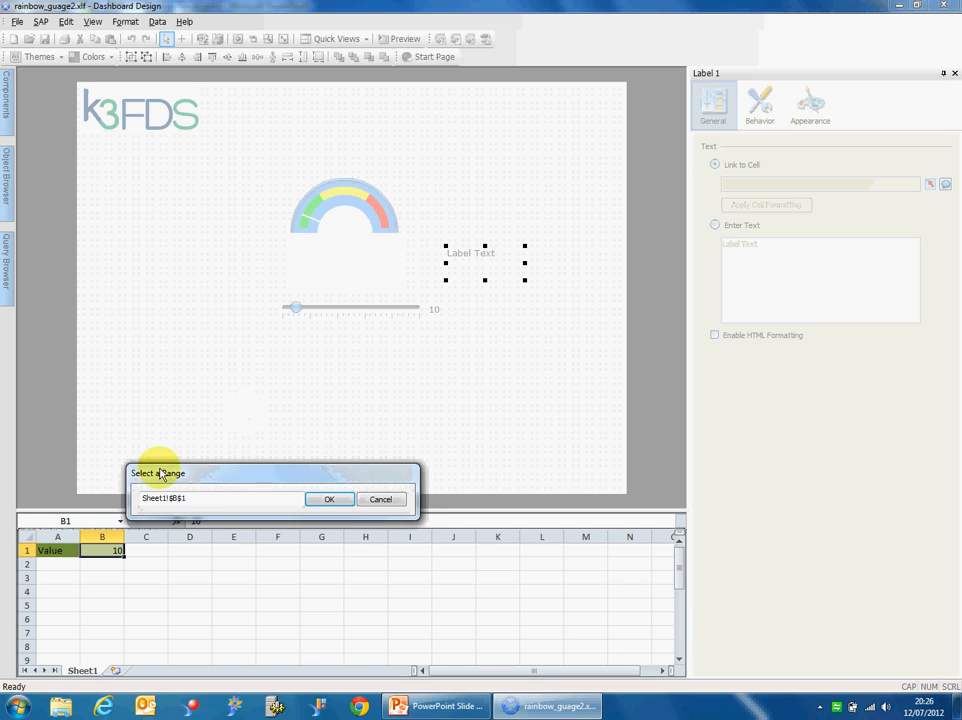
click(331, 499)
Format the label's text as size 36, centered, in the light blue that matches the gauge
click(816, 92)
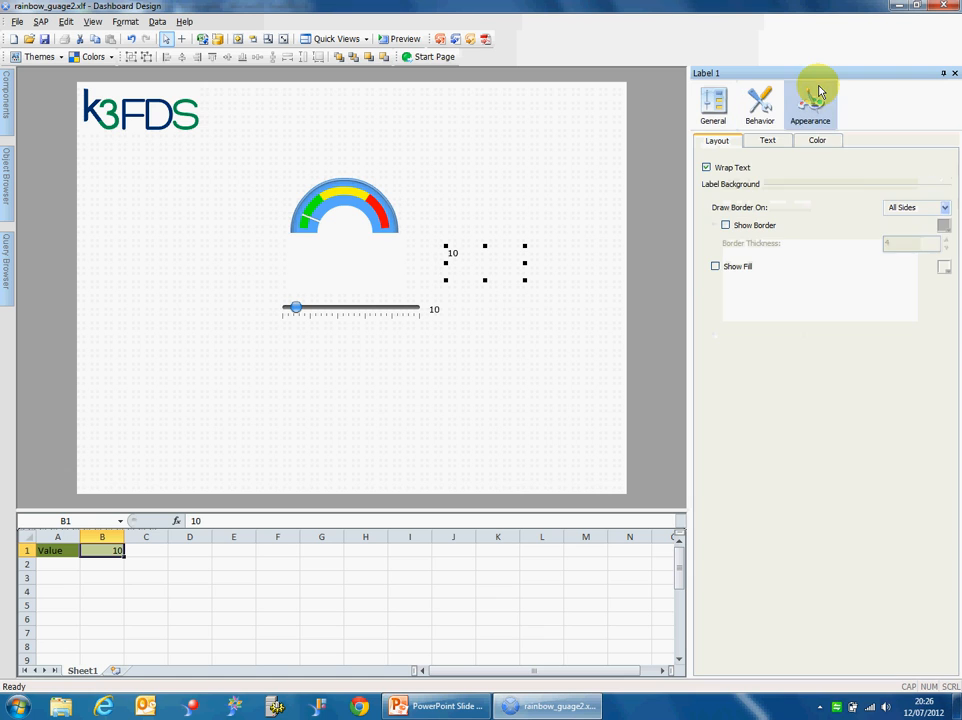
click(765, 141)
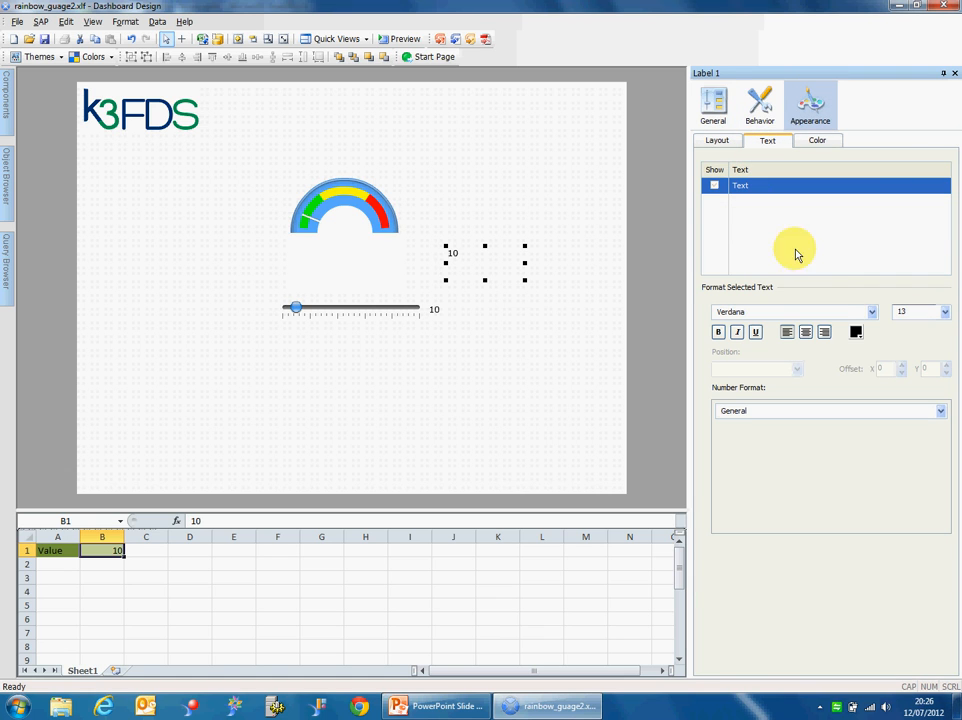
click(943, 317)
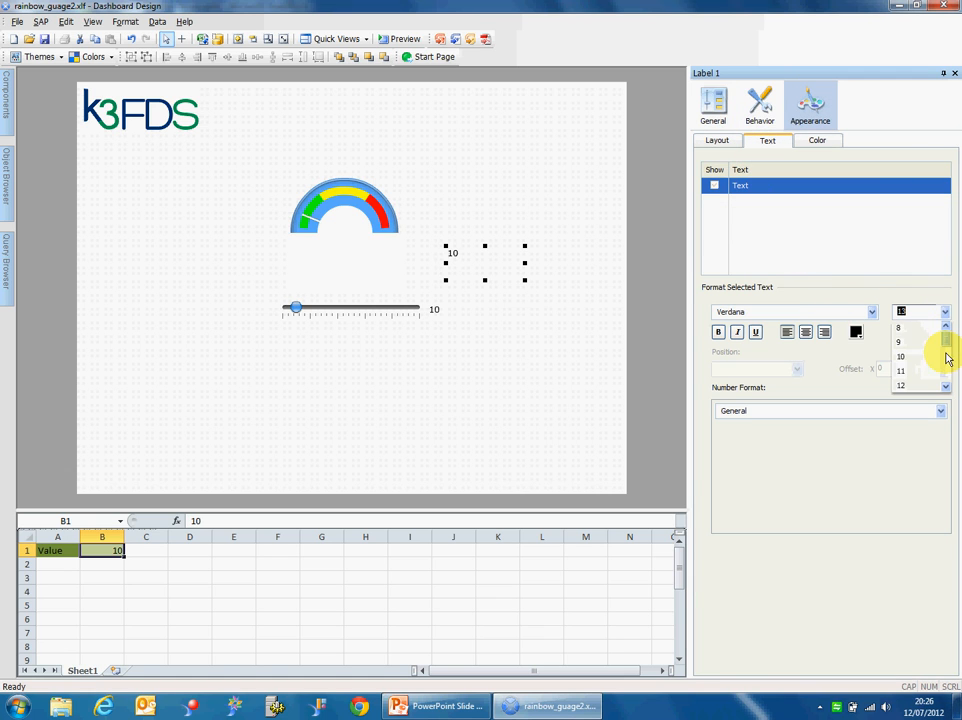
scroll(940, 355, down, 4)
click(903, 360)
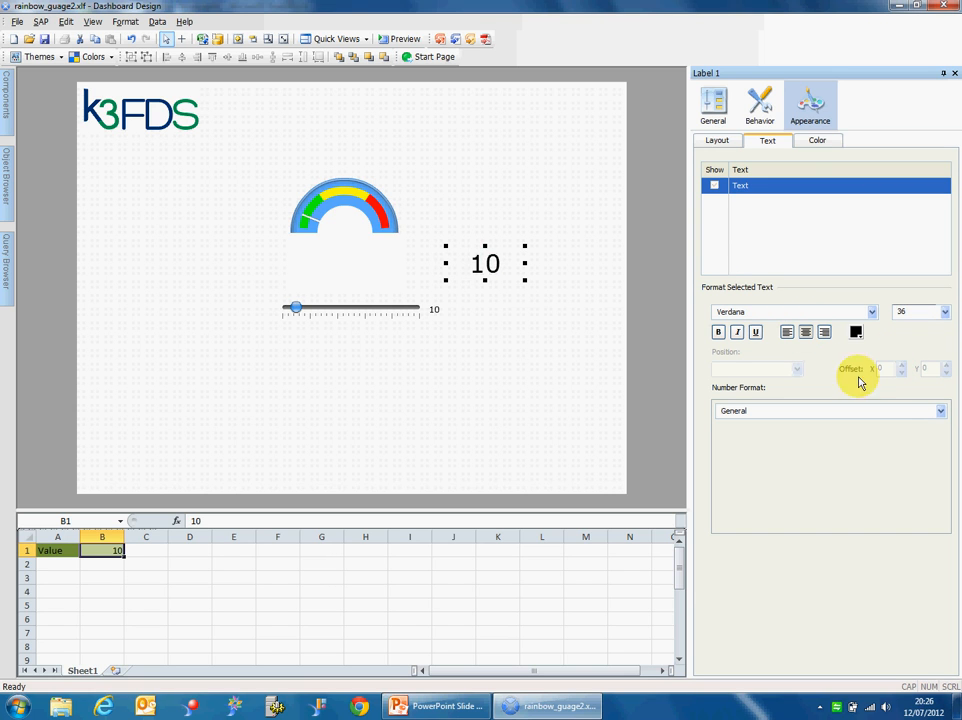
click(856, 332)
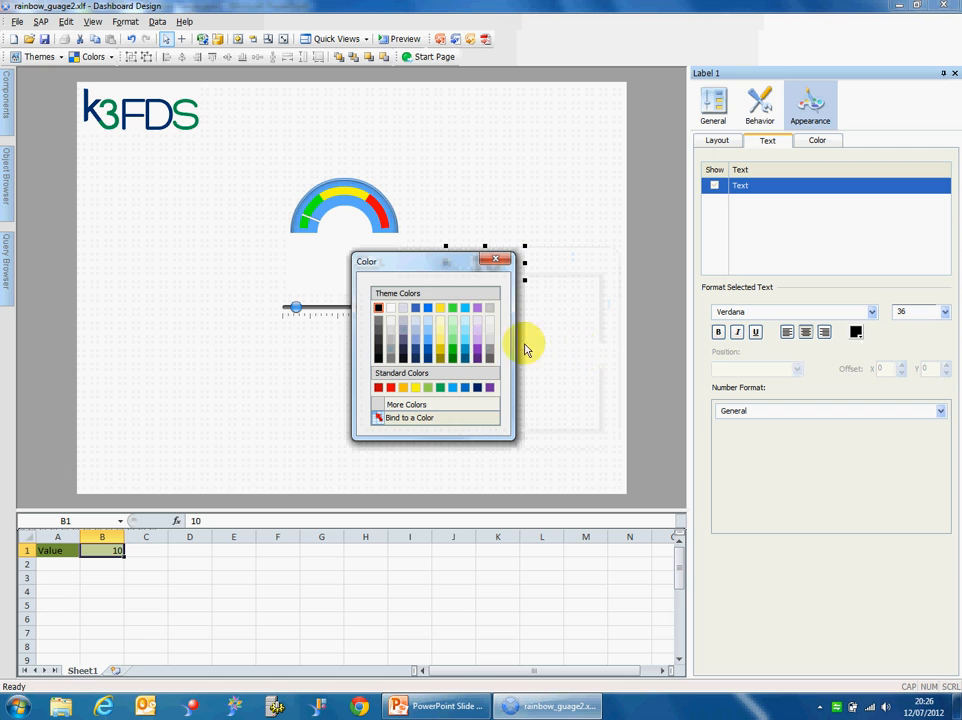
click(429, 326)
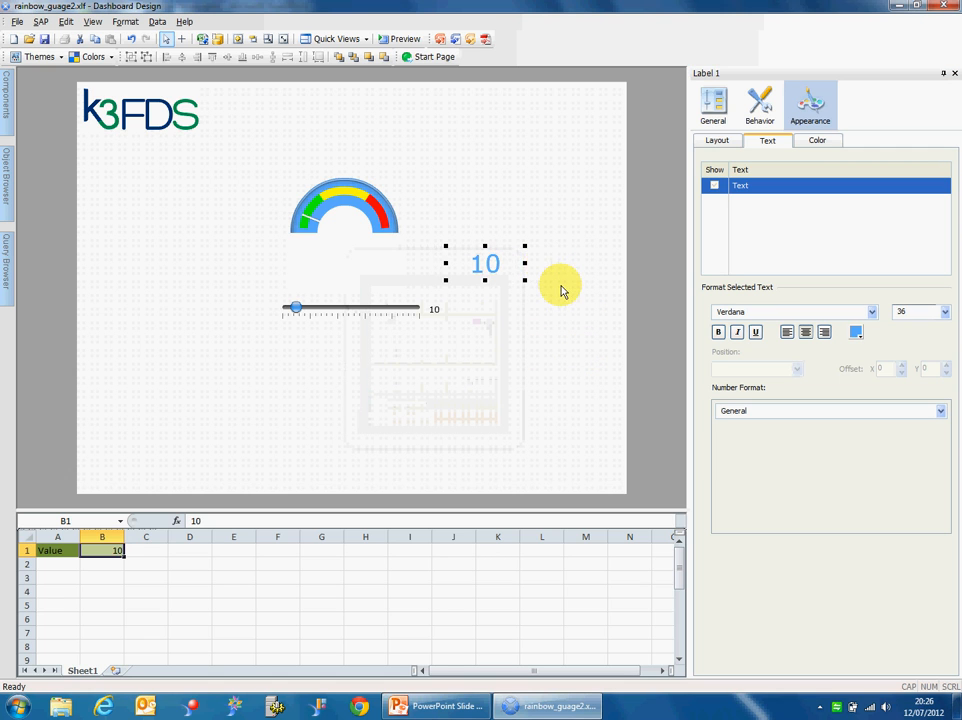
Move the label into the cut-out center of the semicircular gauge and deselect it
click(552, 288)
drag(493, 278, 350, 243)
click(457, 240)
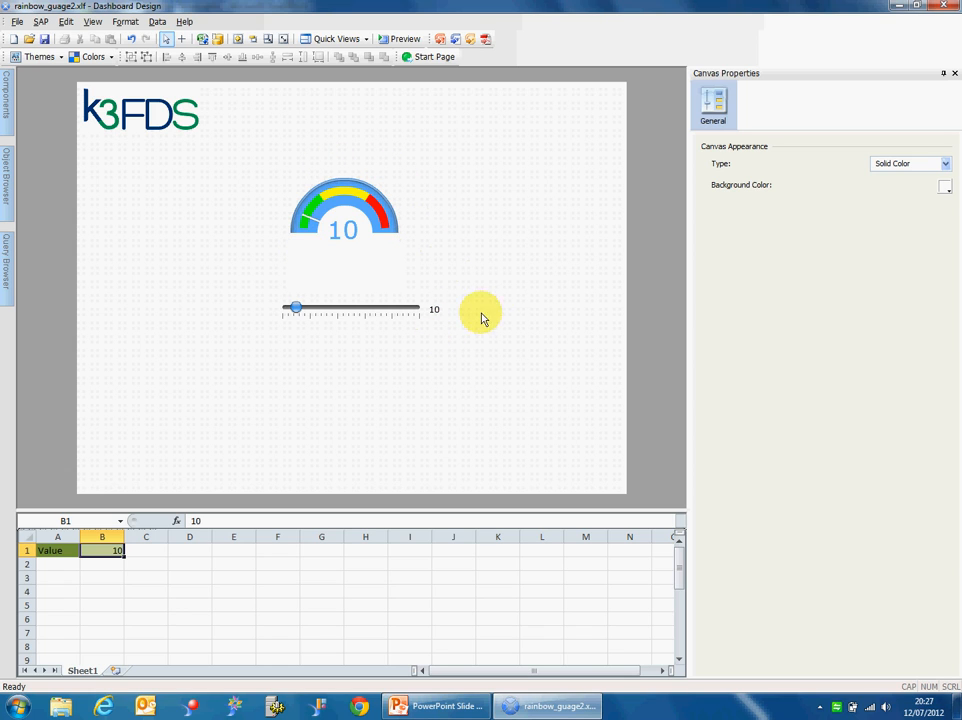
Preview the dashboard and test the gauge and label by moving the slider up to about 89 and back down to about 13
click(404, 40)
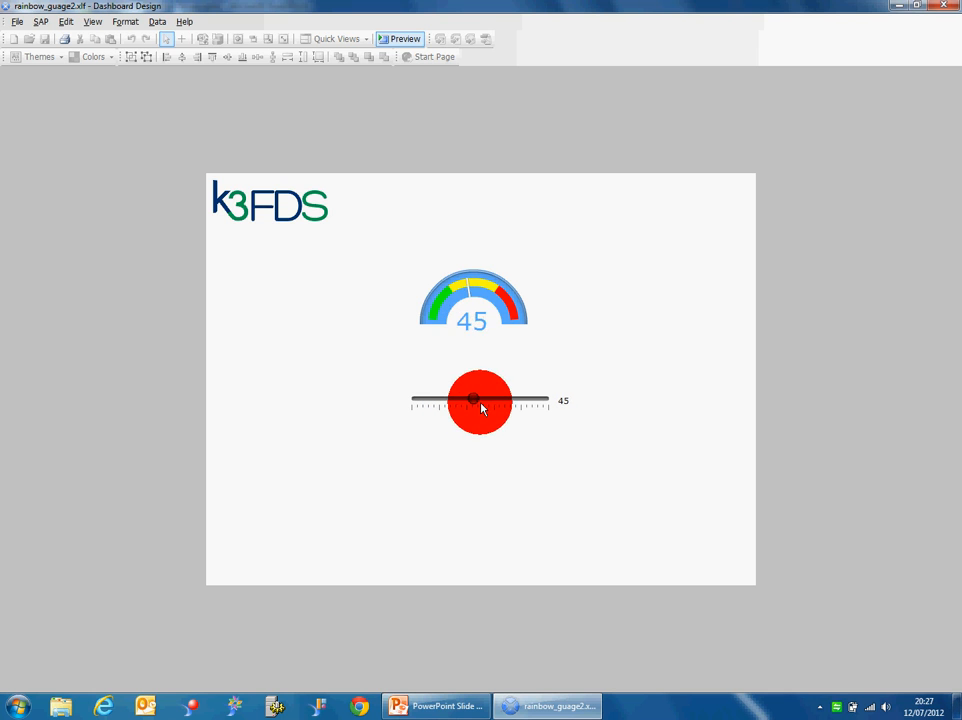
drag(481, 408, 532, 424)
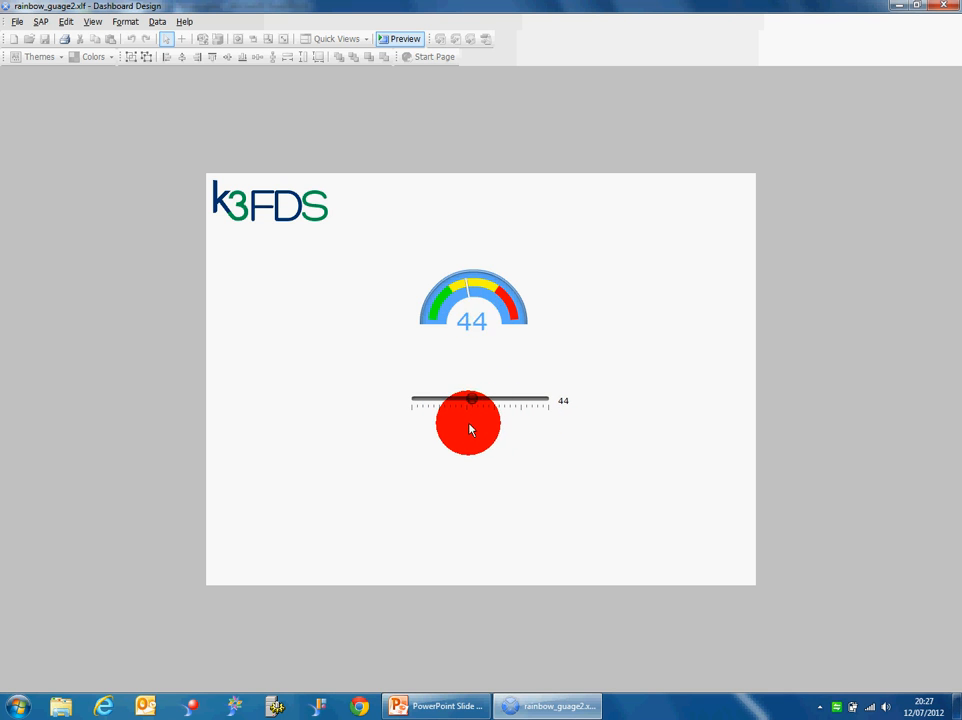
drag(470, 430, 536, 470)
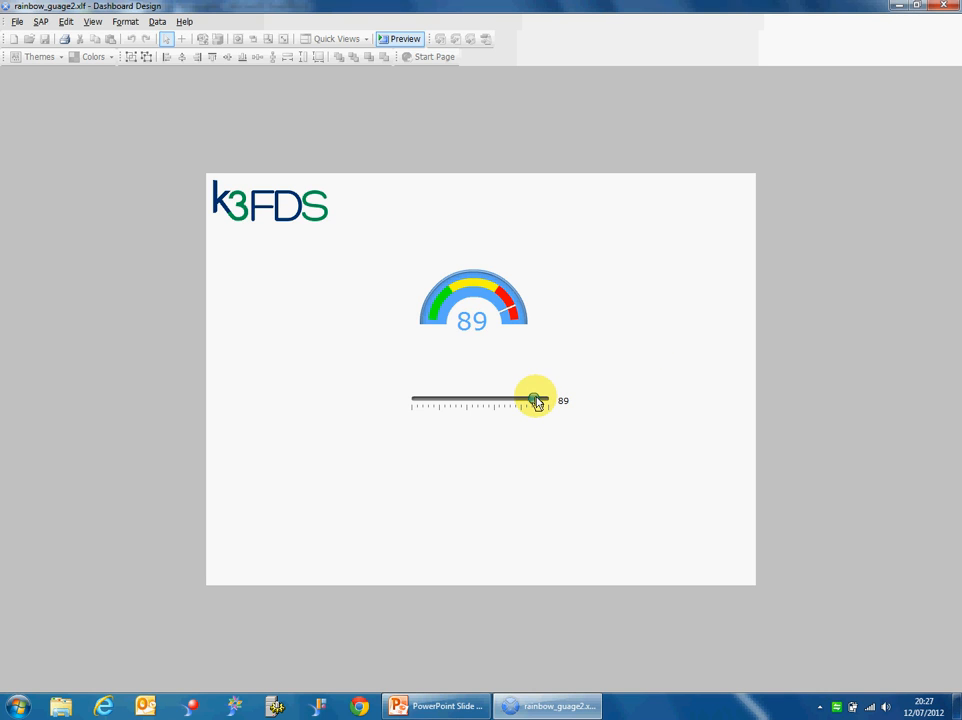
drag(537, 402, 431, 404)
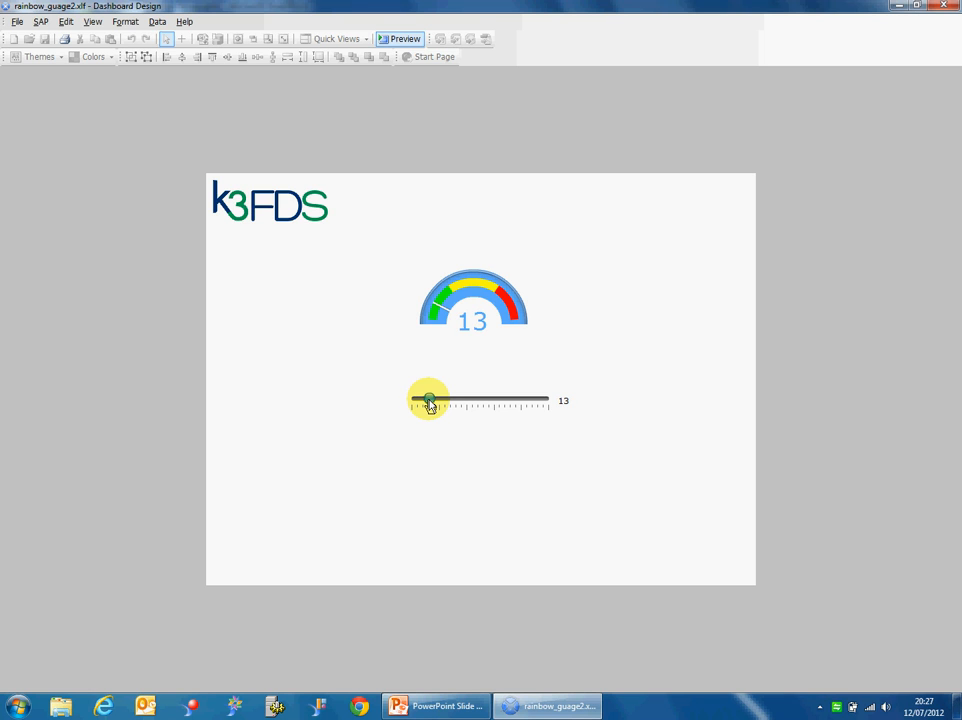
Switch to the PowerPoint slide show and advance to the closing slide
click(431, 708)
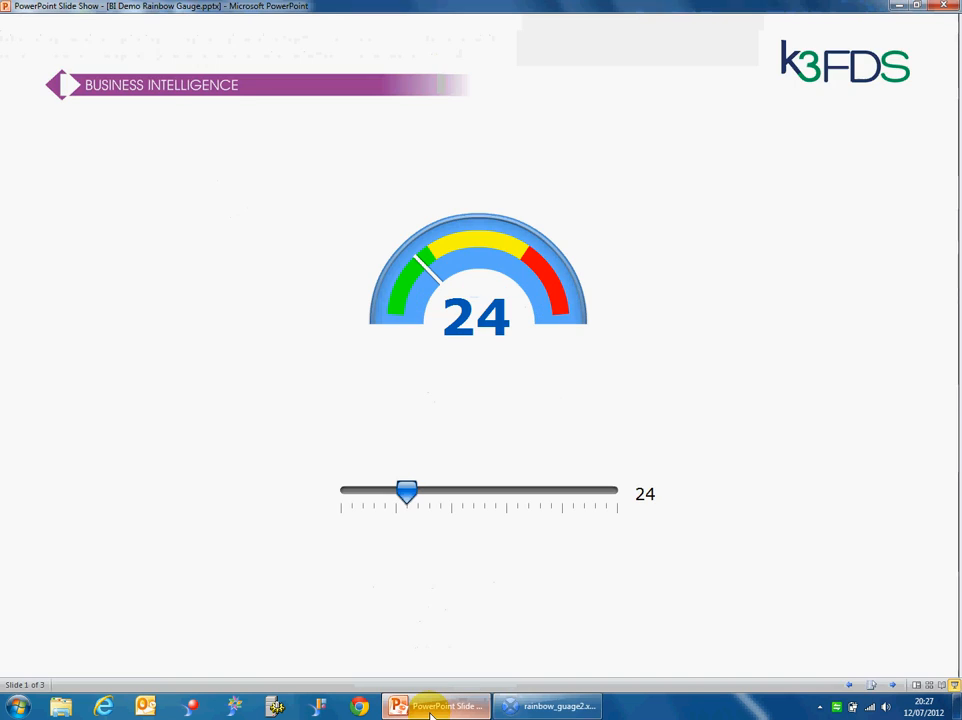
click(354, 329)
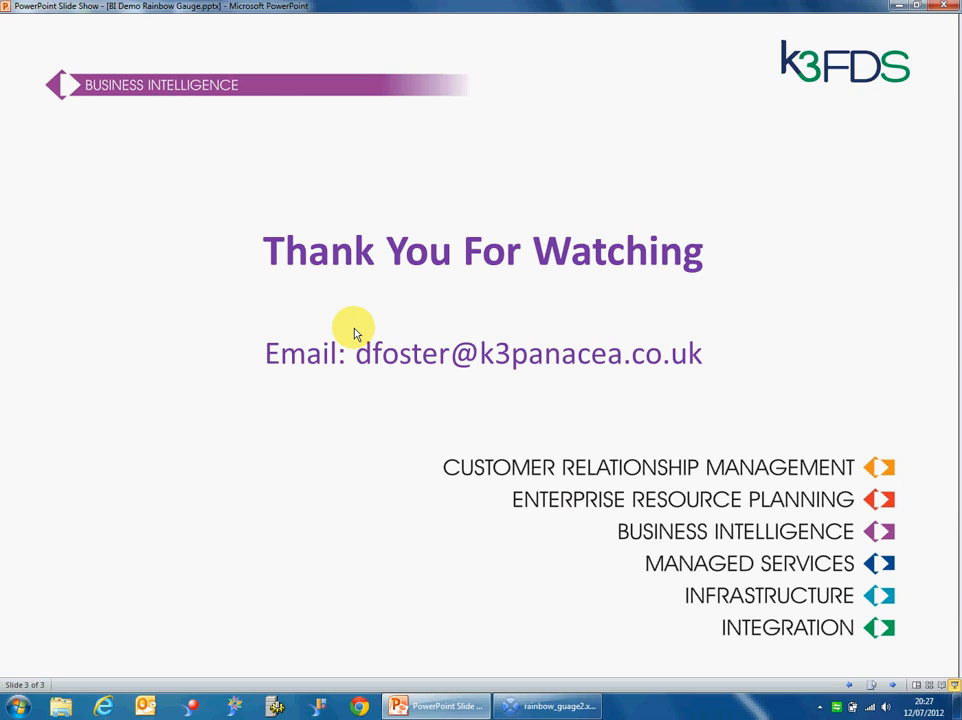